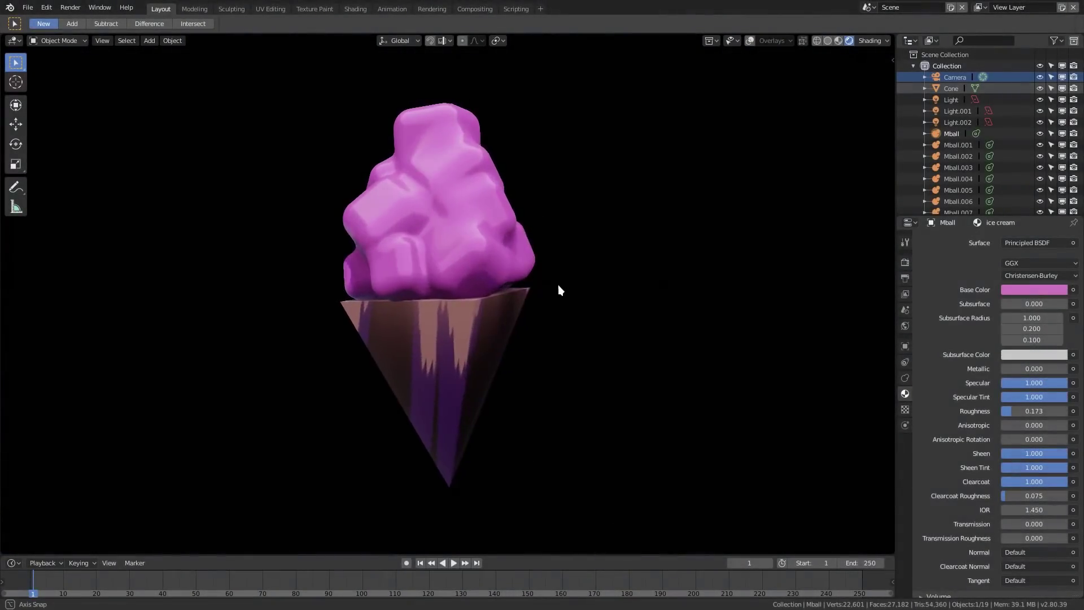
Lighten the world background colour from black to dark grey and frame the ice cream in the camera view.
middle_click_drag(558, 285, 551, 263)
scroll(557, 345, "down", 5)
scroll(551, 263, "up", 2)
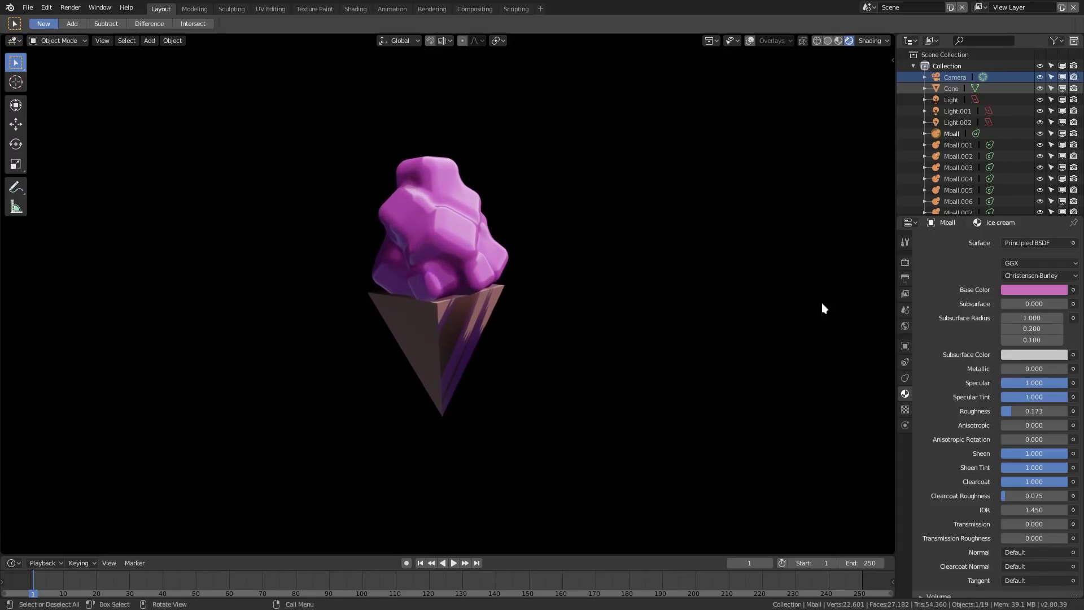
left_click(906, 262)
left_click(906, 326)
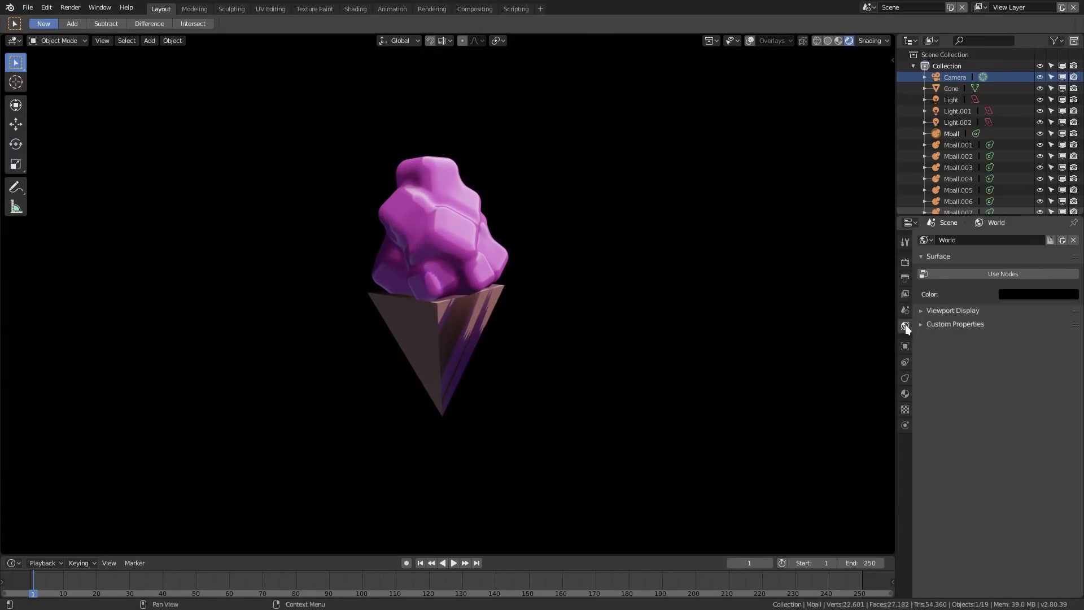
left_click(1050, 293)
mouse_move(1069, 223)
left_mouse_down()
mouse_move(1069, 183)
mouse_move(1069, 202)
left_mouse_up()
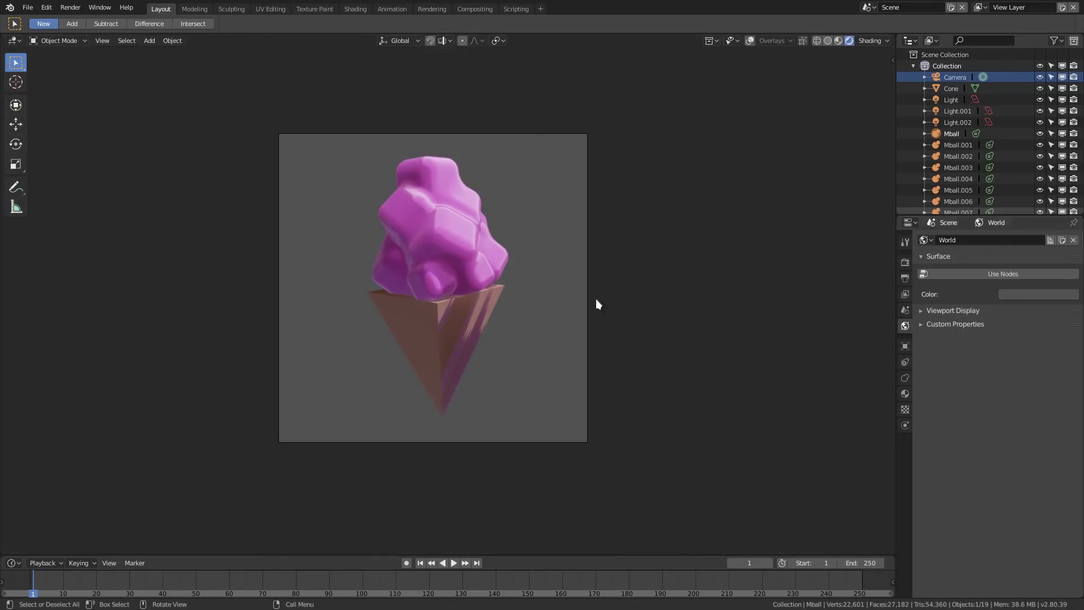
middle_click_drag(436, 317, 462, 327, "shift")
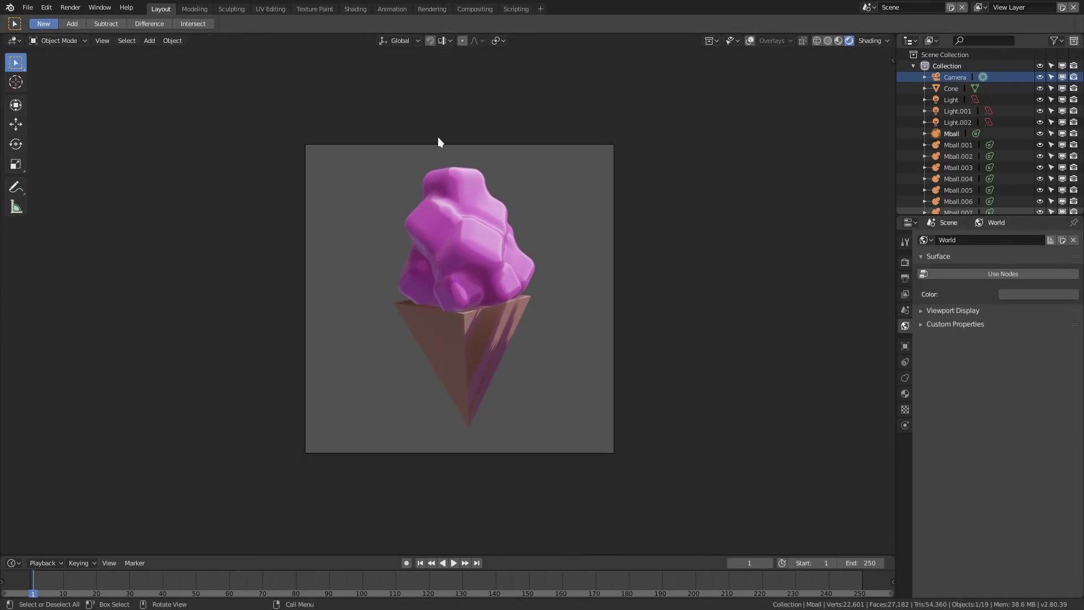
Enable Ambient Occlusion and Bloom for the render, with bloom threshold 1.123, knee 0 and radius 4.484.
left_click(905, 262)
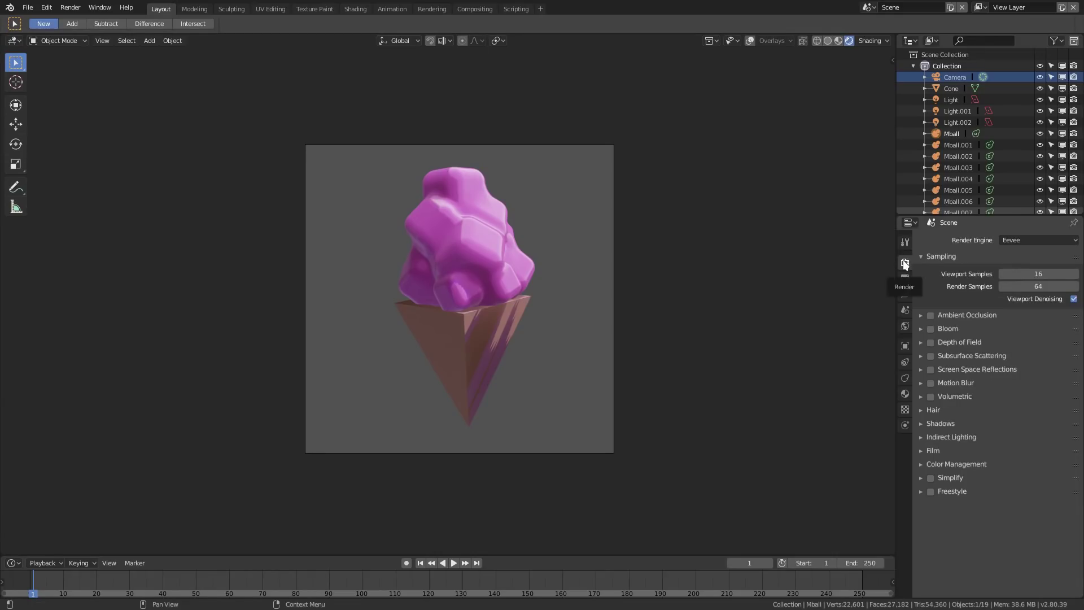
scroll(733, 339, "up", 2)
left_click(930, 316)
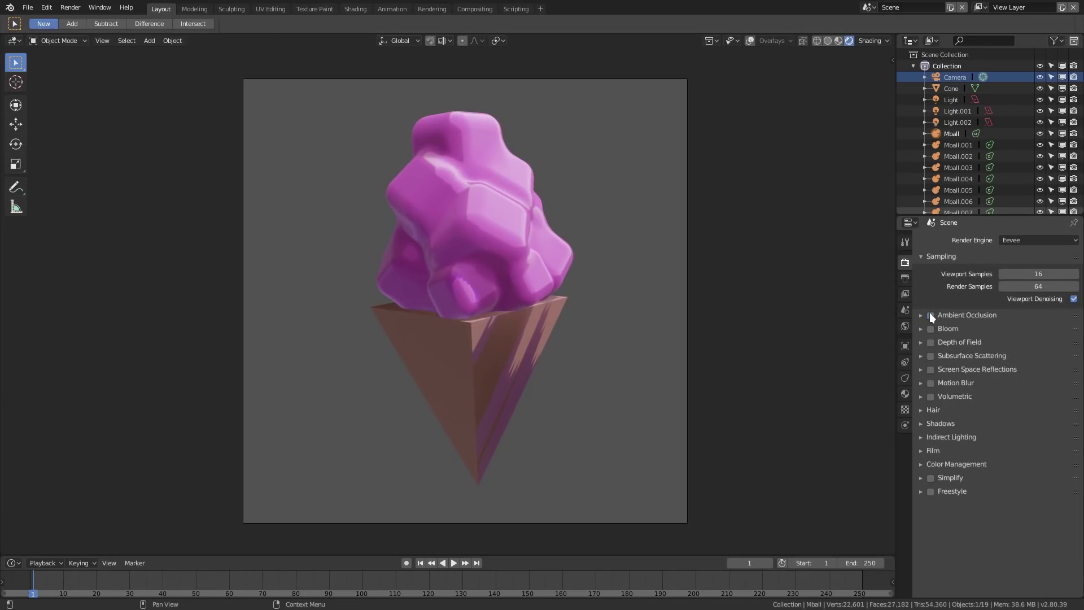
left_click(931, 328)
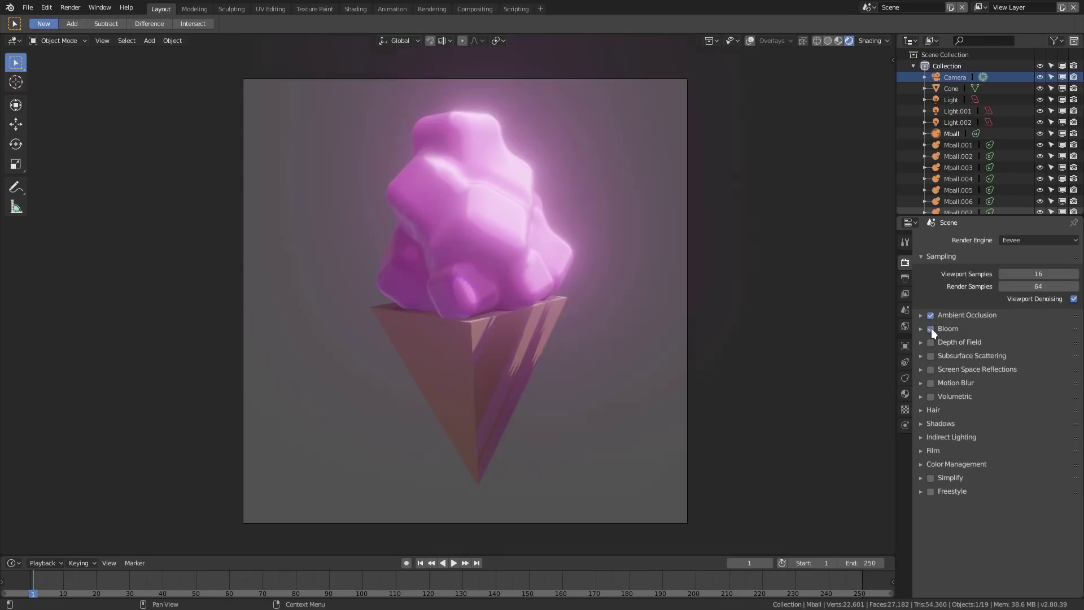
left_click(922, 329)
left_click_drag(1038, 372, 1014, 346)
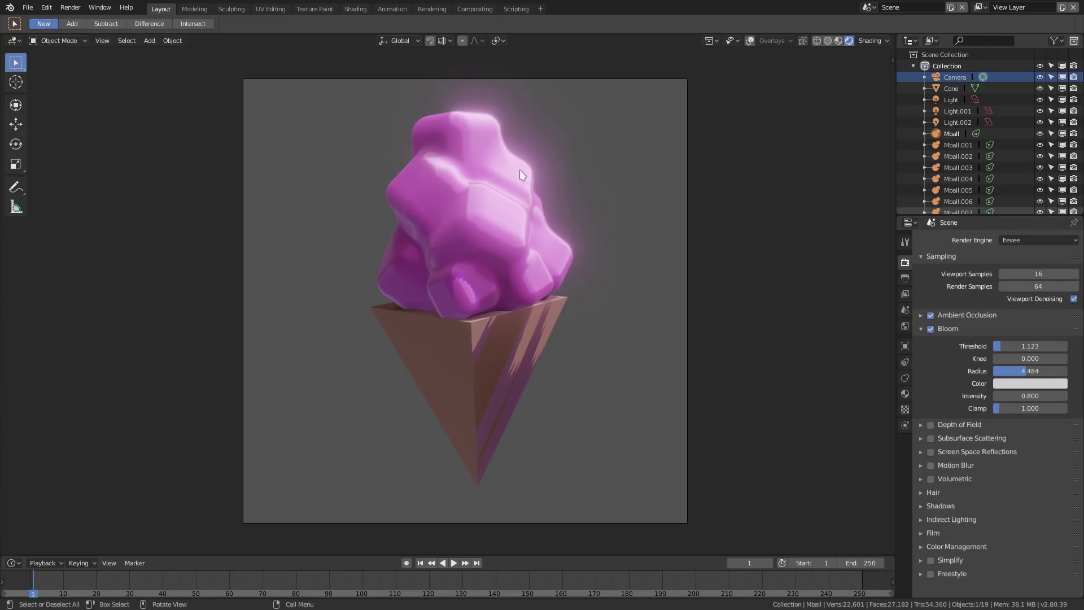
left_click(920, 330)
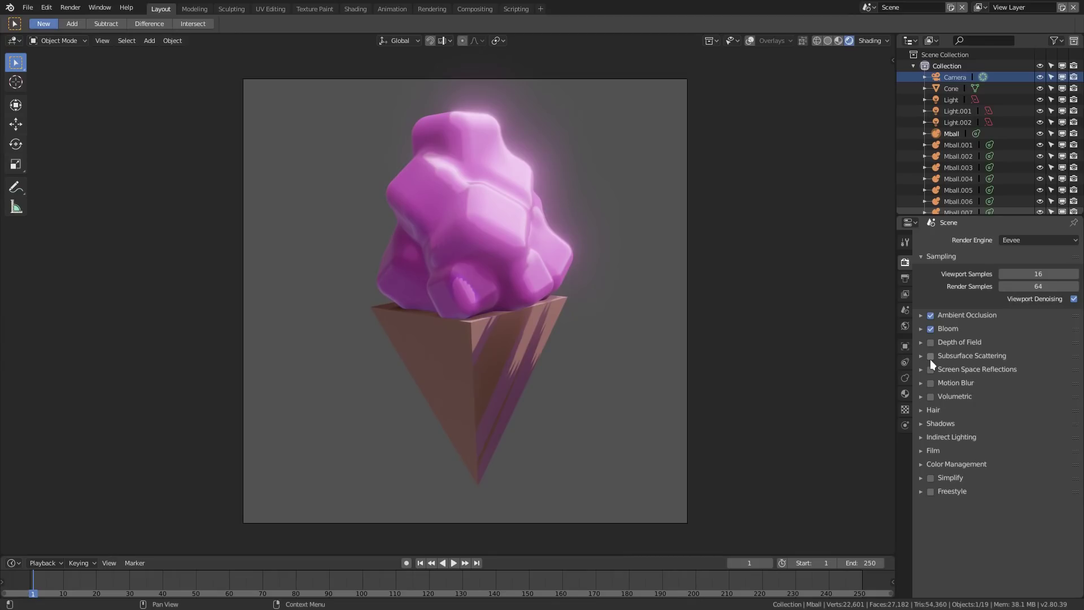
Enable Subsurface Scattering, and give the ice cream material a Subsurface of 0.191 with a first radius value of 3.2.
left_click(931, 357)
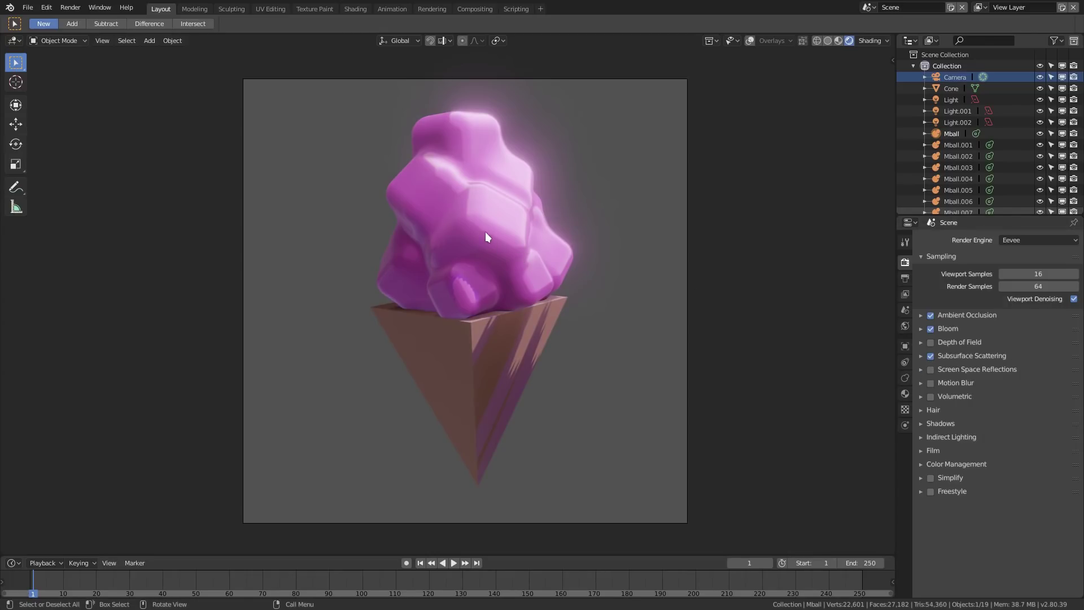
left_click(905, 393)
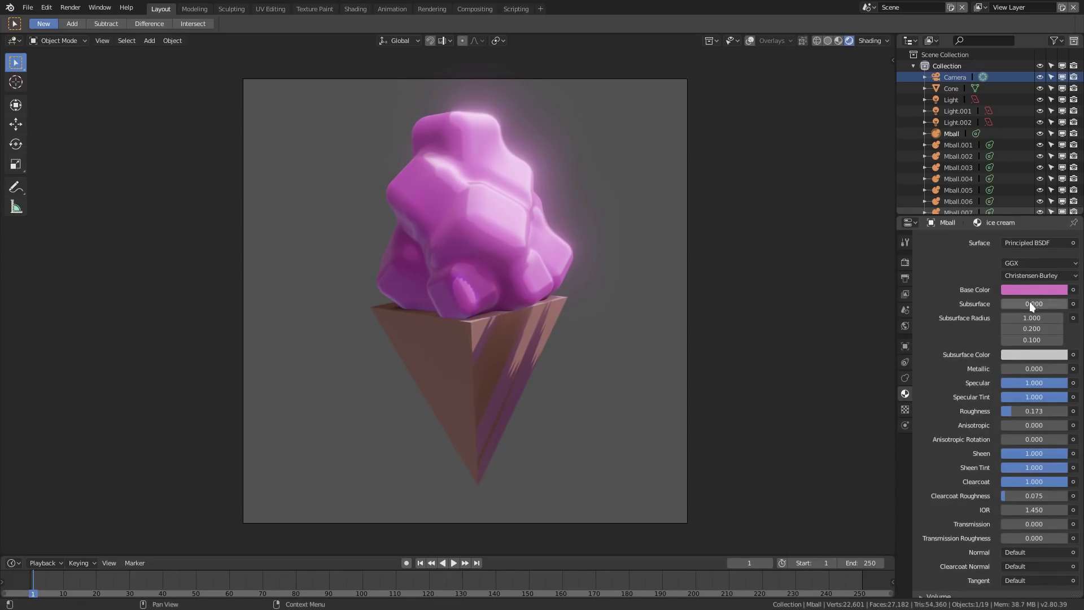
left_click_drag(1029, 301, 1039, 301)
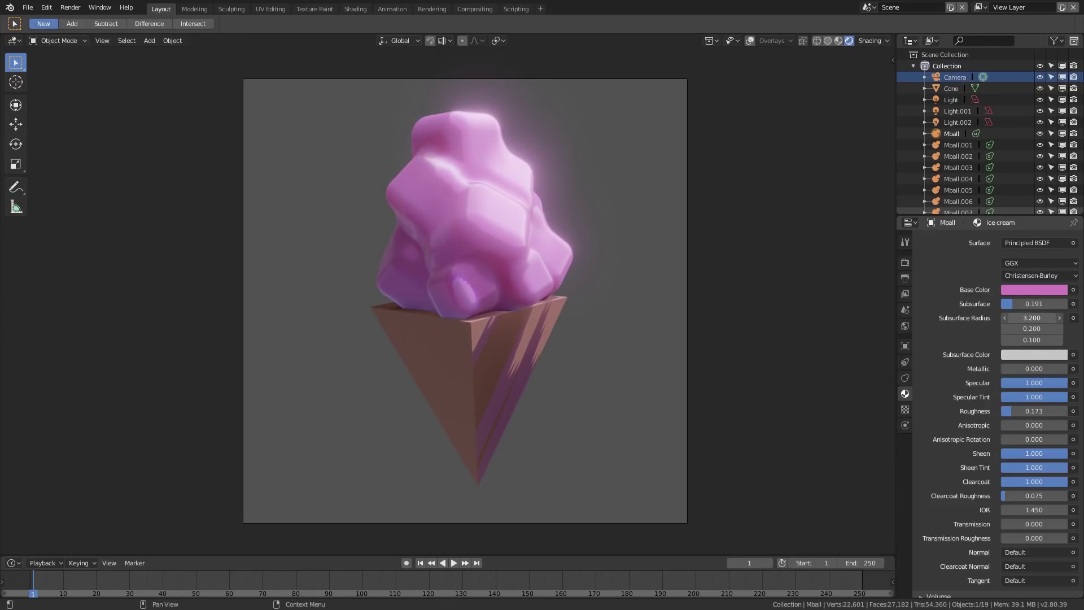
middle_click_drag(621, 323, 403, 316)
scroll(370, 313, "up", 5)
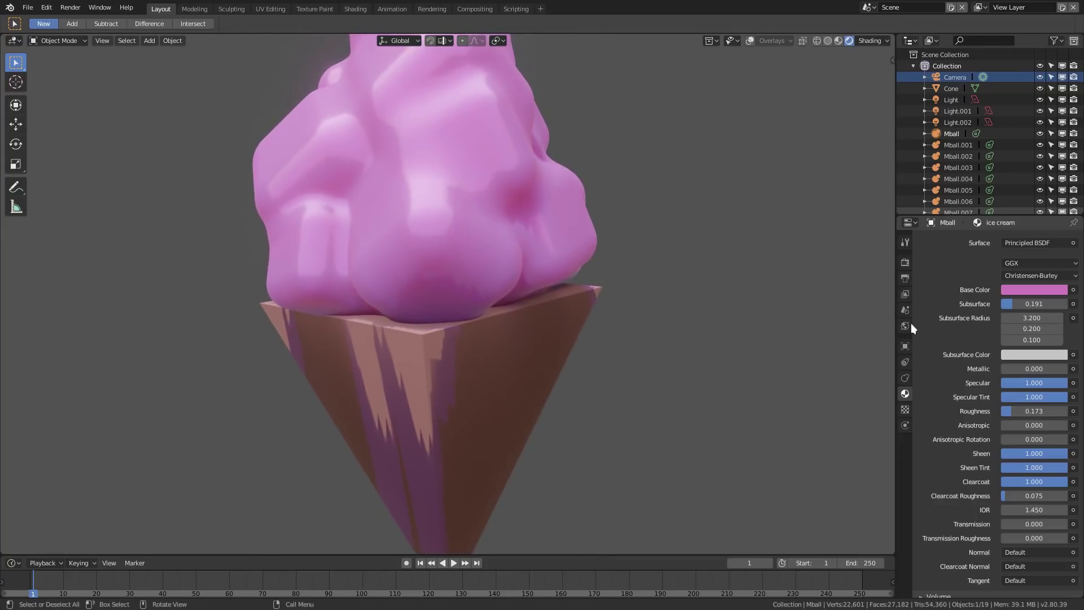
middle_click_drag(614, 341, 530, 343)
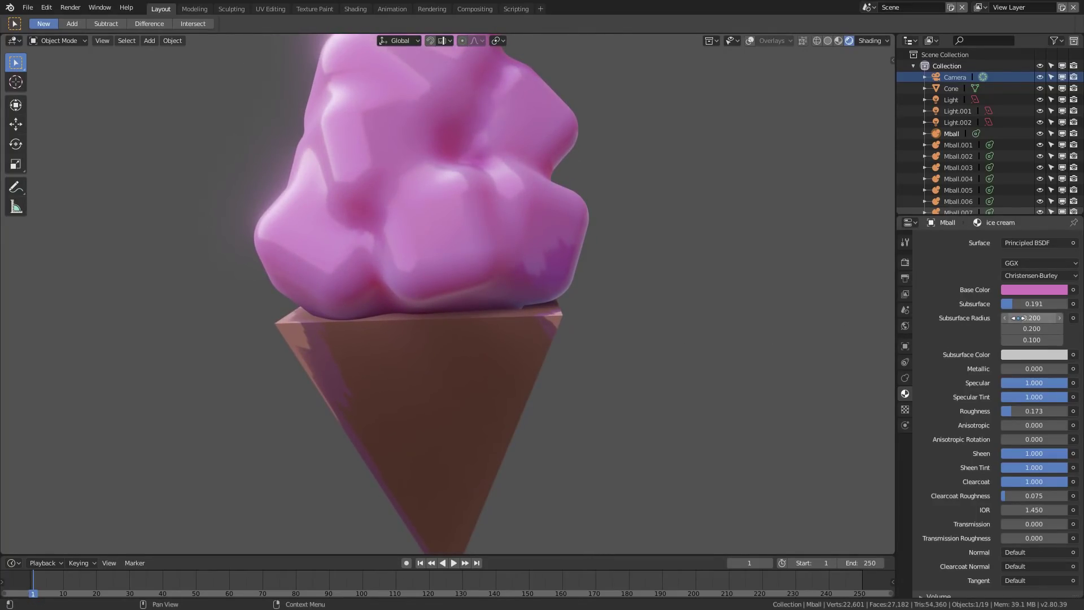
middle_click_drag(757, 416, 820, 417)
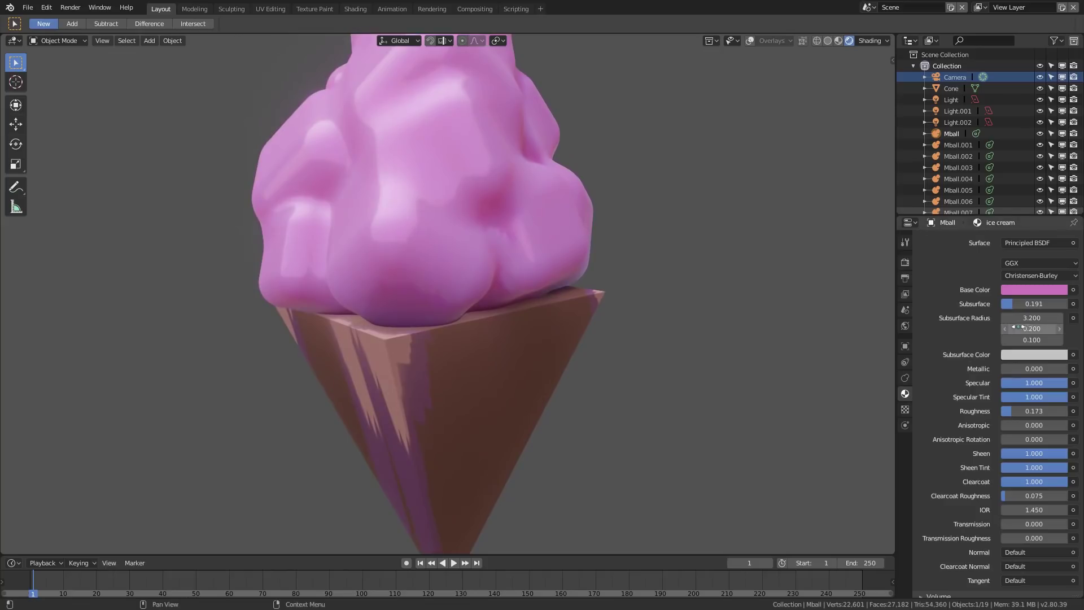
middle_click_drag(538, 353, 643, 380)
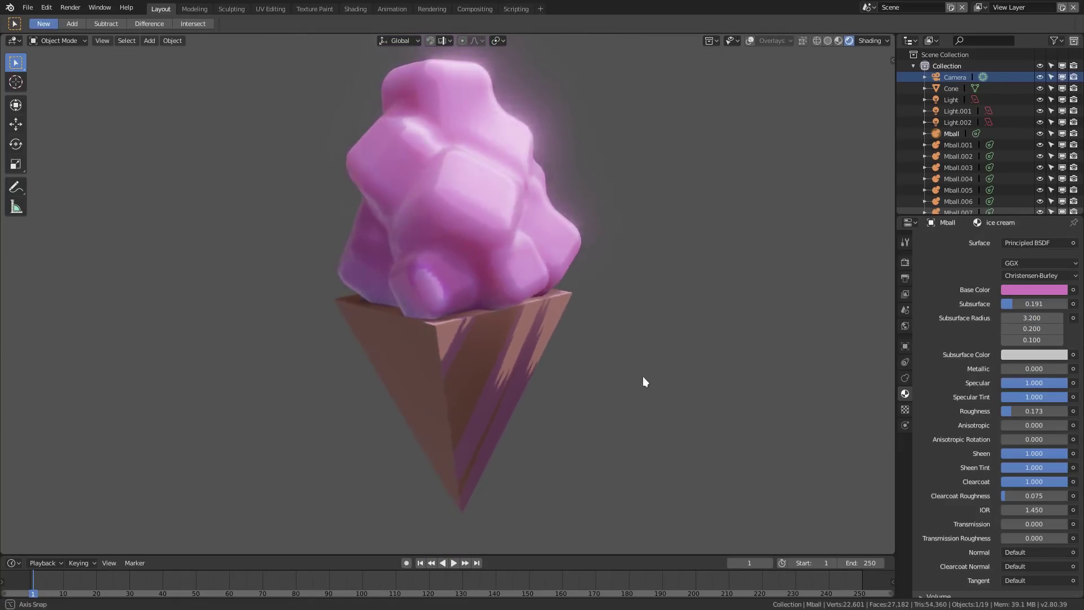
key("KP_0")
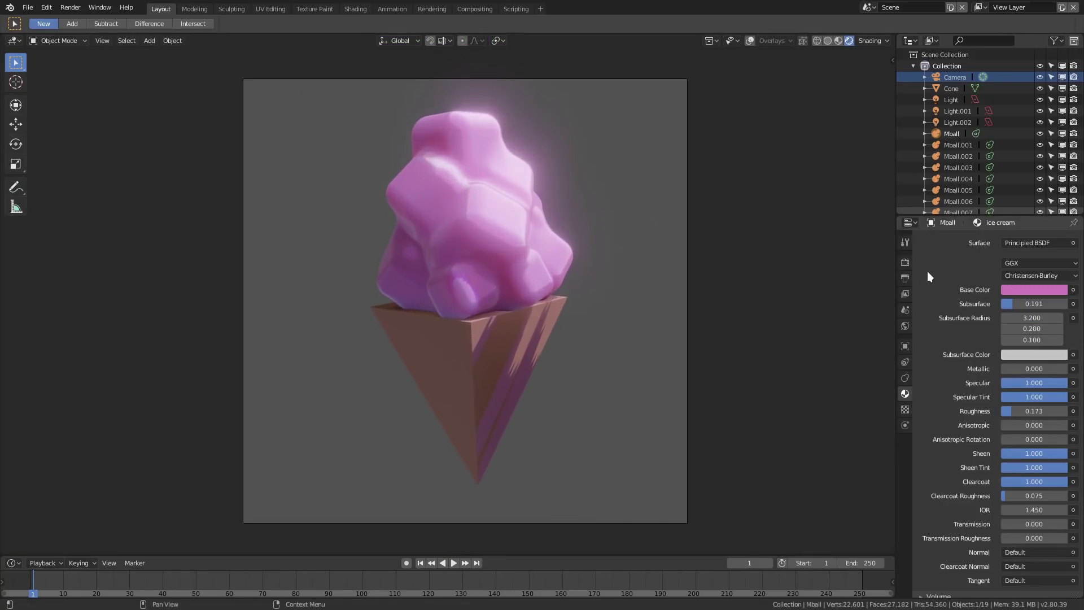
Enable Screen Space Reflections and Volumetric in the render settings, leaving Separate Albedo off for subsurface scattering.
left_click(905, 263)
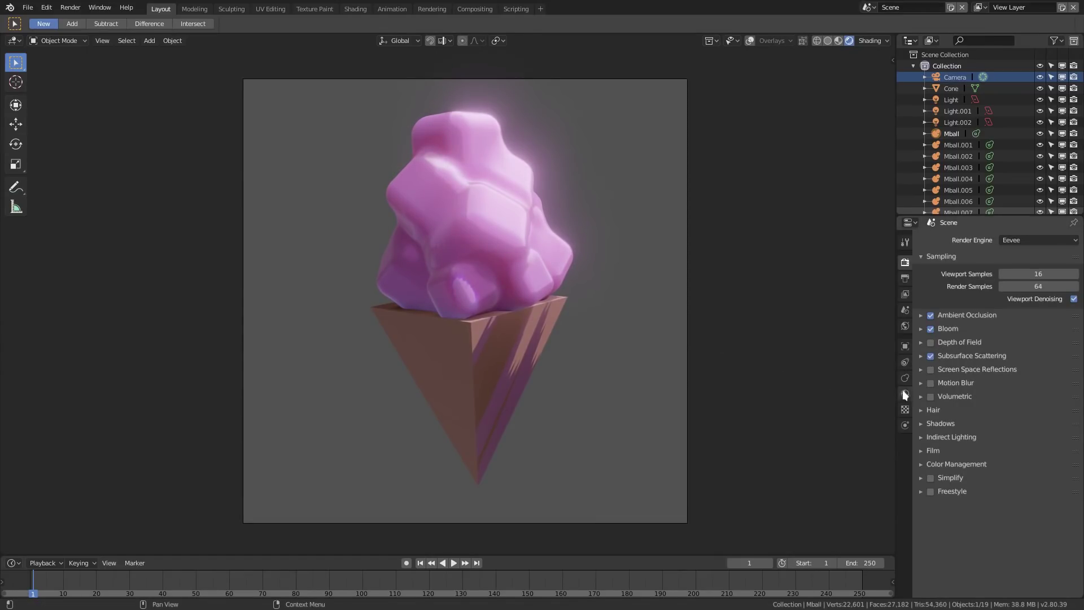
left_click(921, 356)
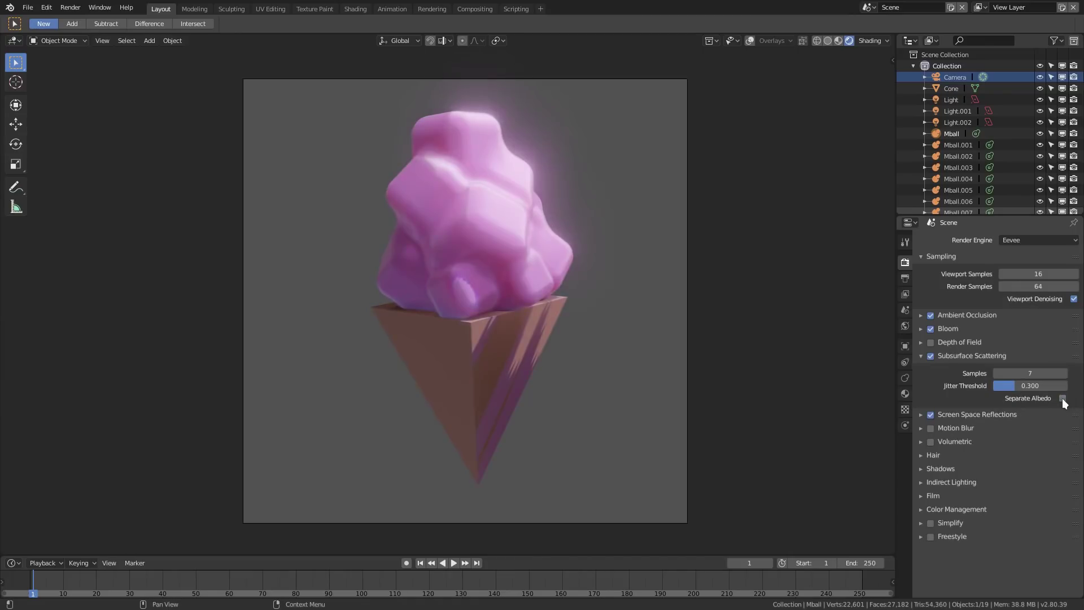
left_click(1063, 398)
left_click(1062, 398)
left_click(920, 357)
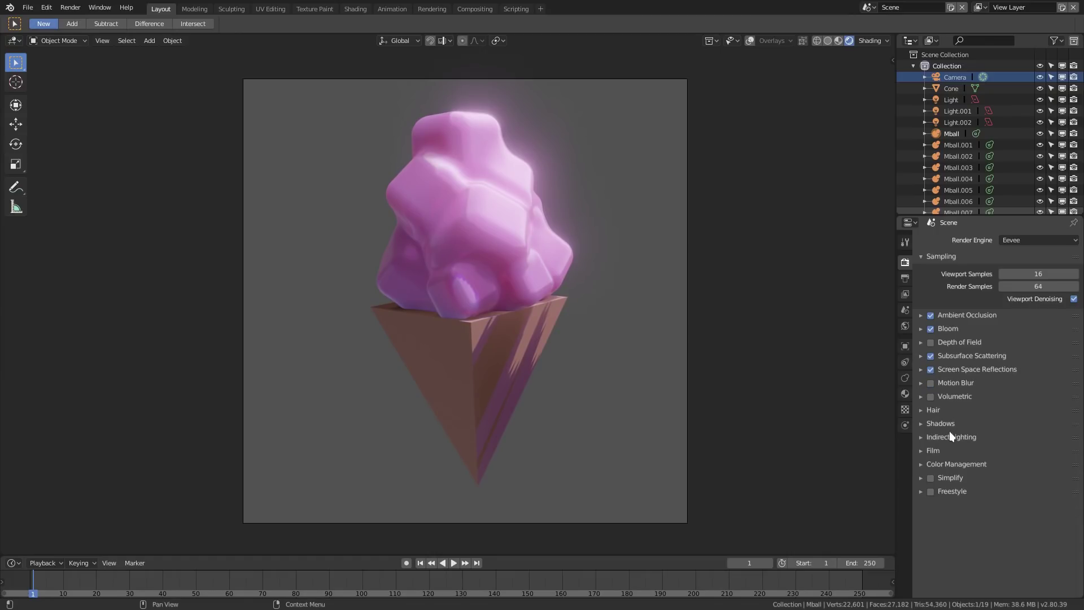
left_click(931, 396)
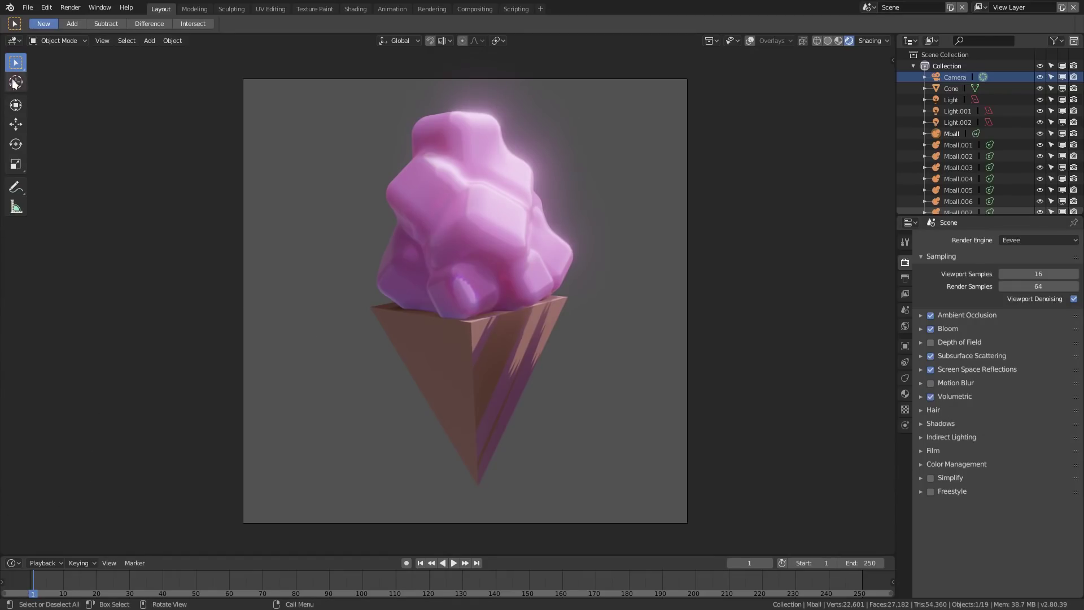
Split the 3D viewport in two and turn one half into a Shader Editor with its sidebar hidden.
mouse_move(2, 36)
left_mouse_down()
mouse_move(49, 57)
mouse_move(480, 76)
mouse_move(467, 78)
left_mouse_up()
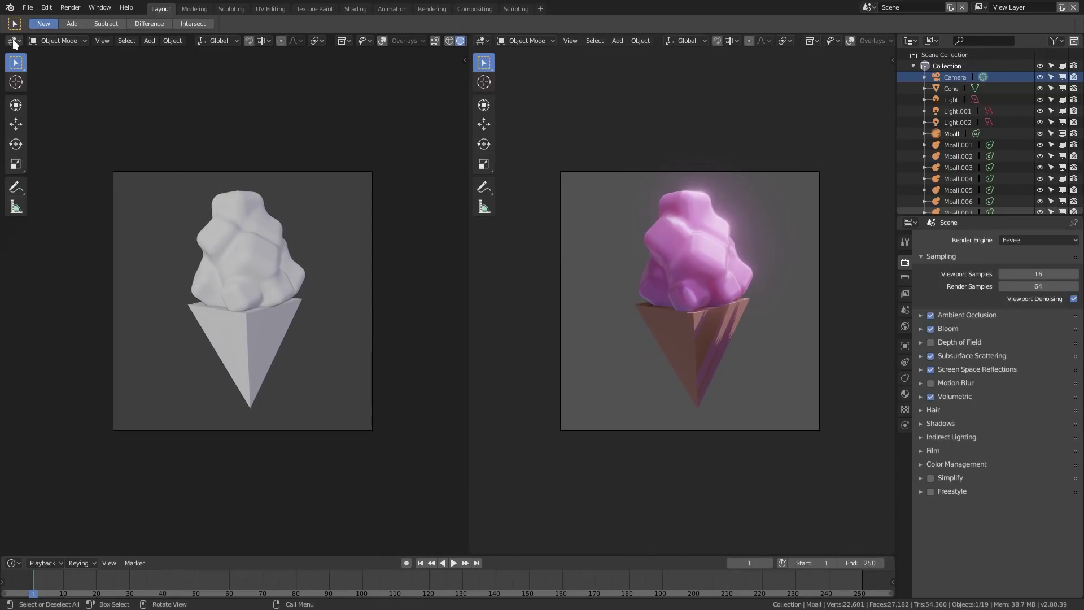
left_click(14, 41)
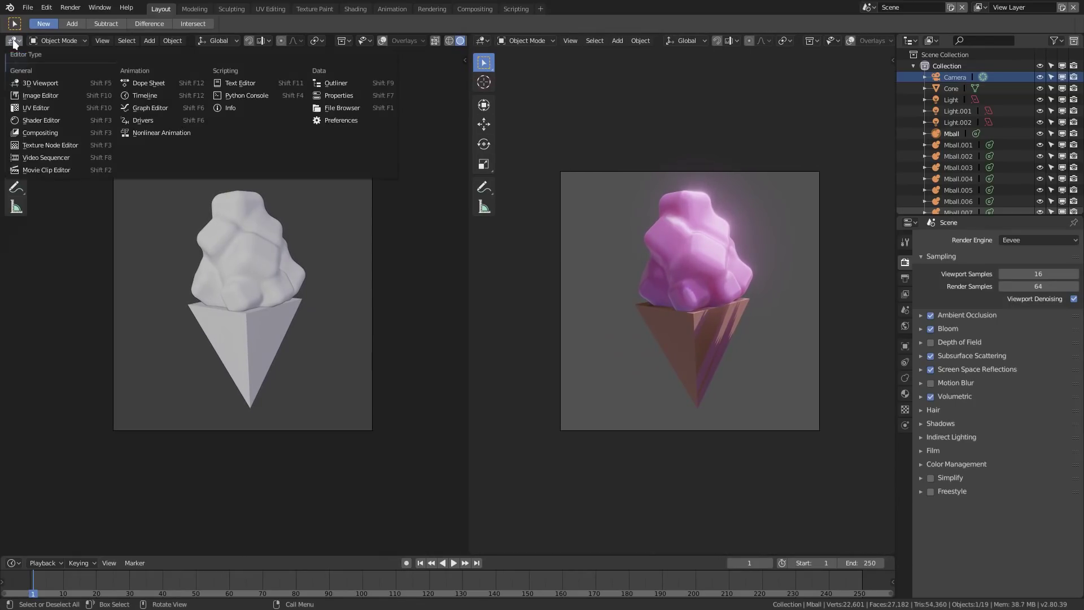
left_click(74, 119)
scroll(196, 316, "up", 1)
middle_click_drag(196, 332, 233, 298)
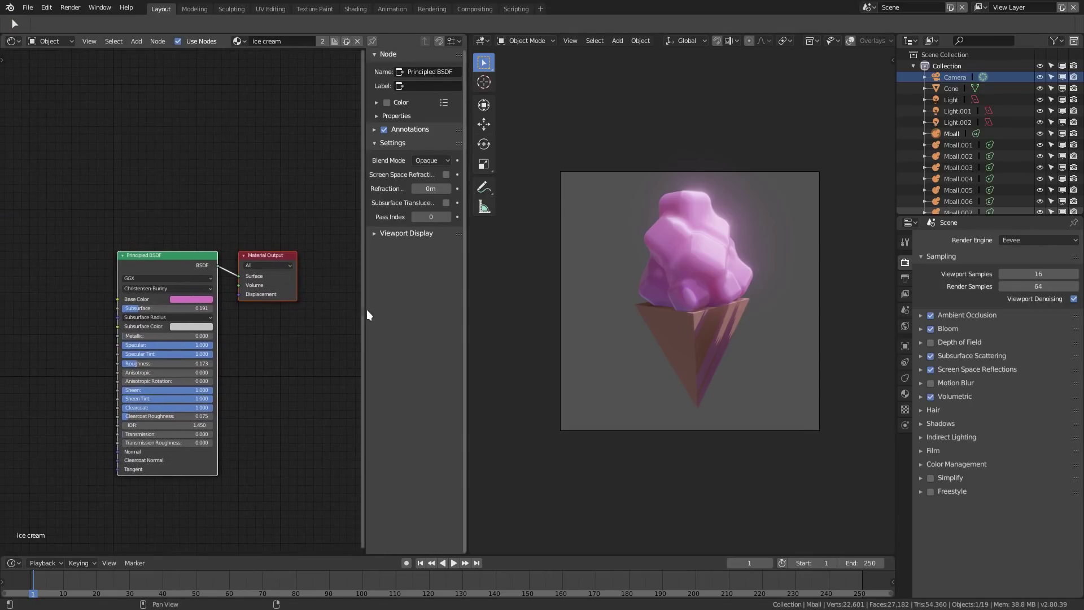
left_click_drag(367, 314, 687, 324)
middle_click_drag(321, 386, 304, 312)
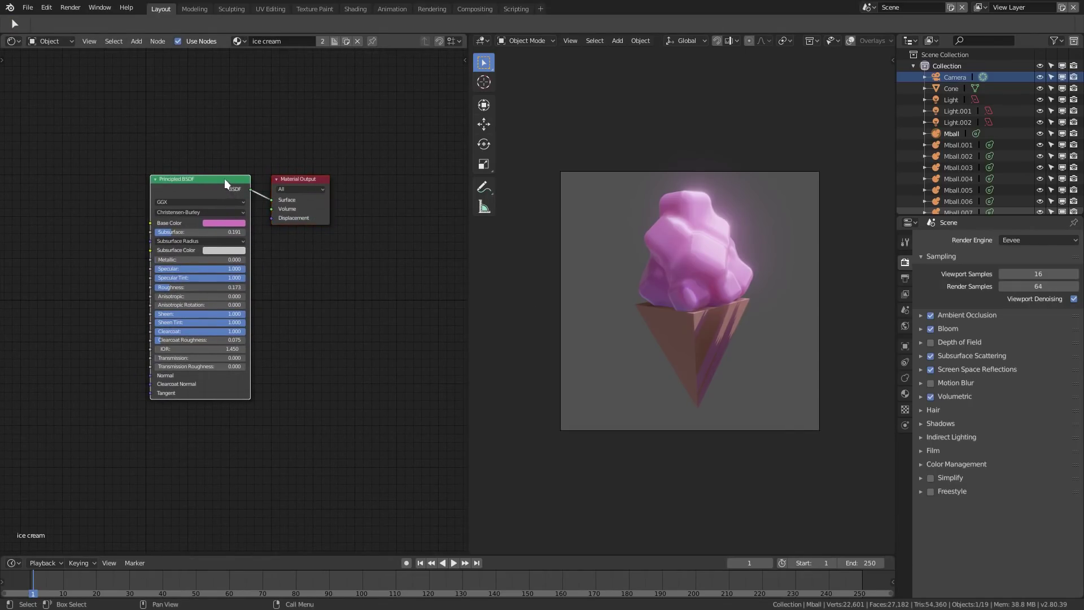
Space the Principled BSDF and Material Output nodes apart and add a Mix Shader node below their link.
left_click_drag(225, 178, 89, 180)
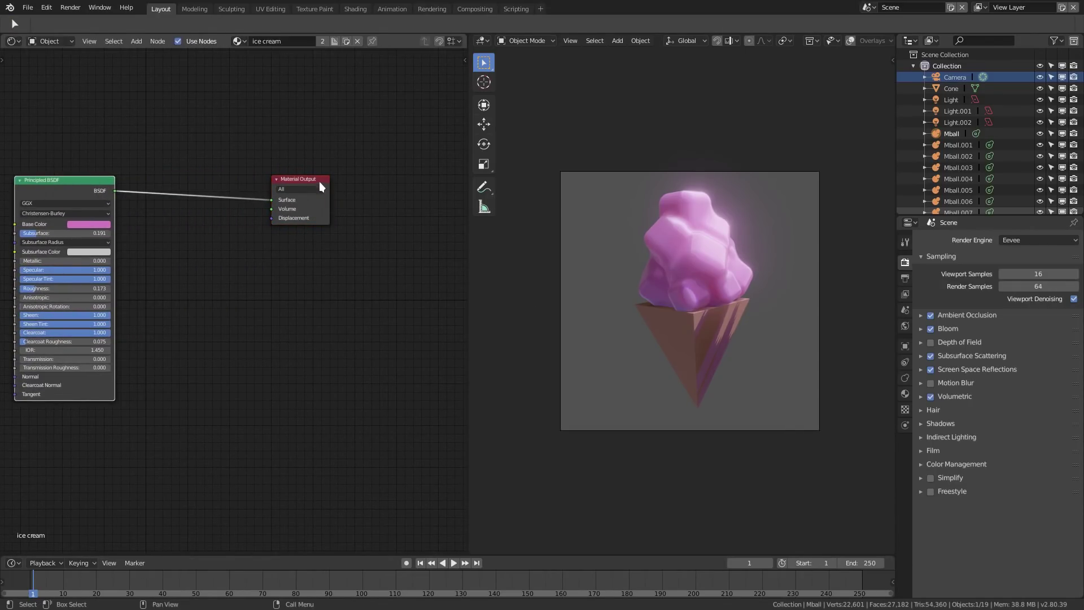
left_click_drag(320, 181, 368, 181)
key("shift+a")
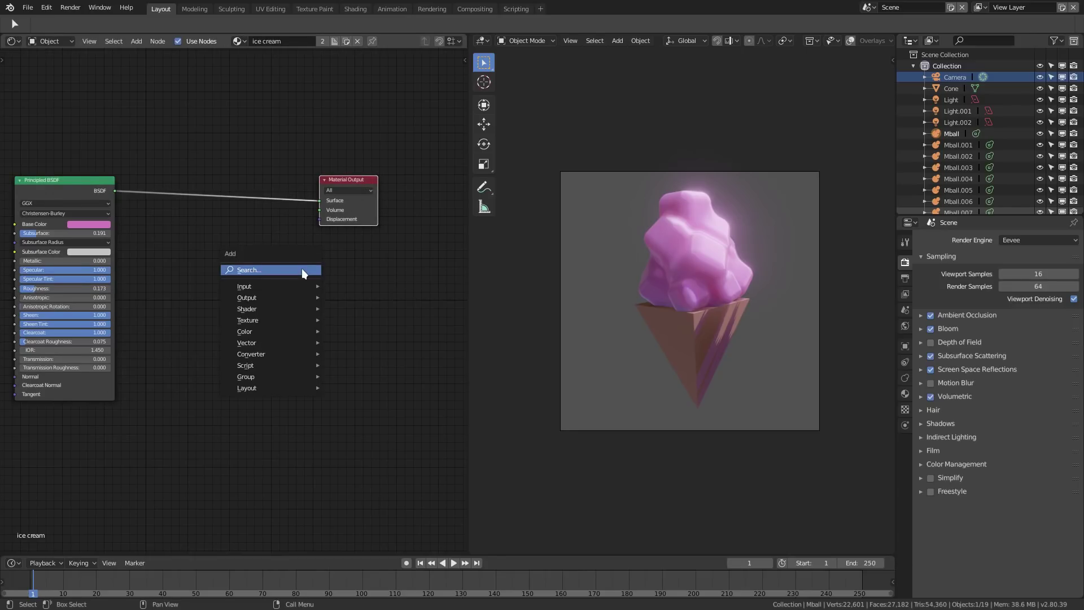
left_click(301, 268)
type("mix")
key("Return")
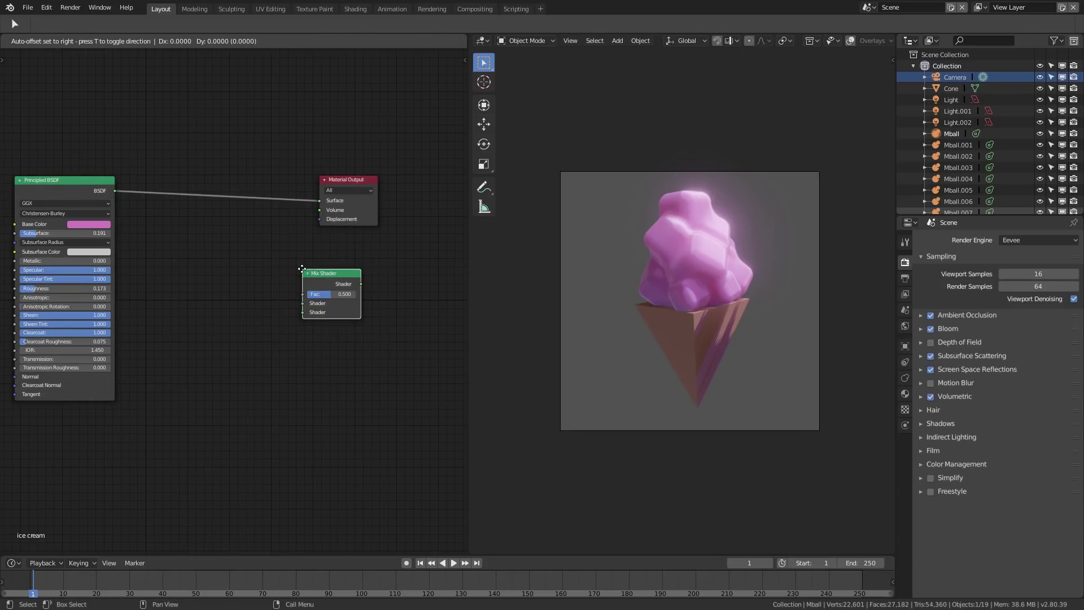
left_click(220, 250)
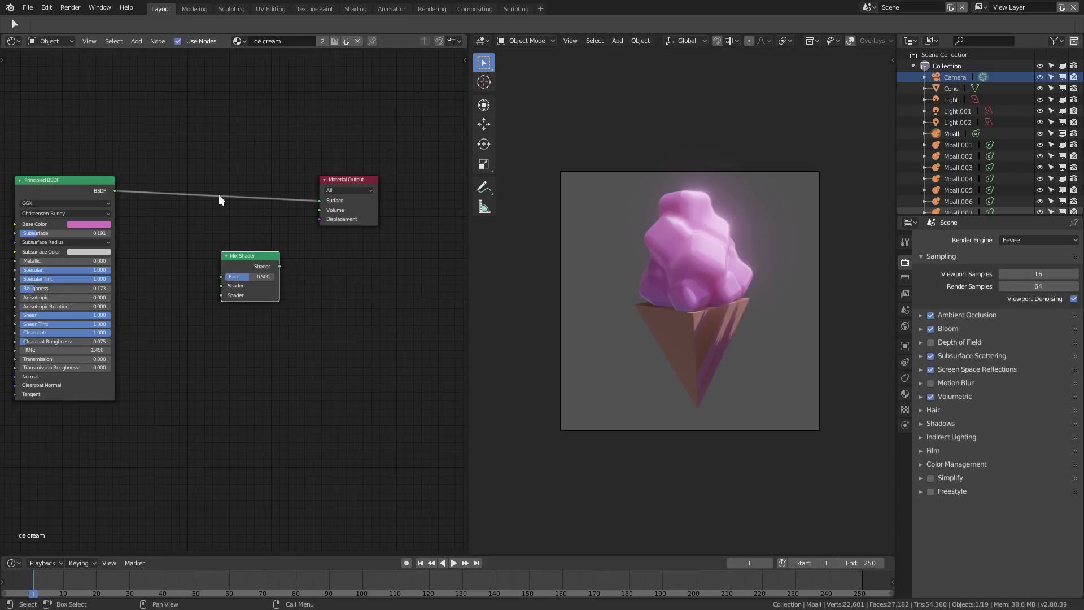
Add a Volume Absorption node below the Mix Shader in the ice cream material.
key("shift+a")
left_click(288, 381)
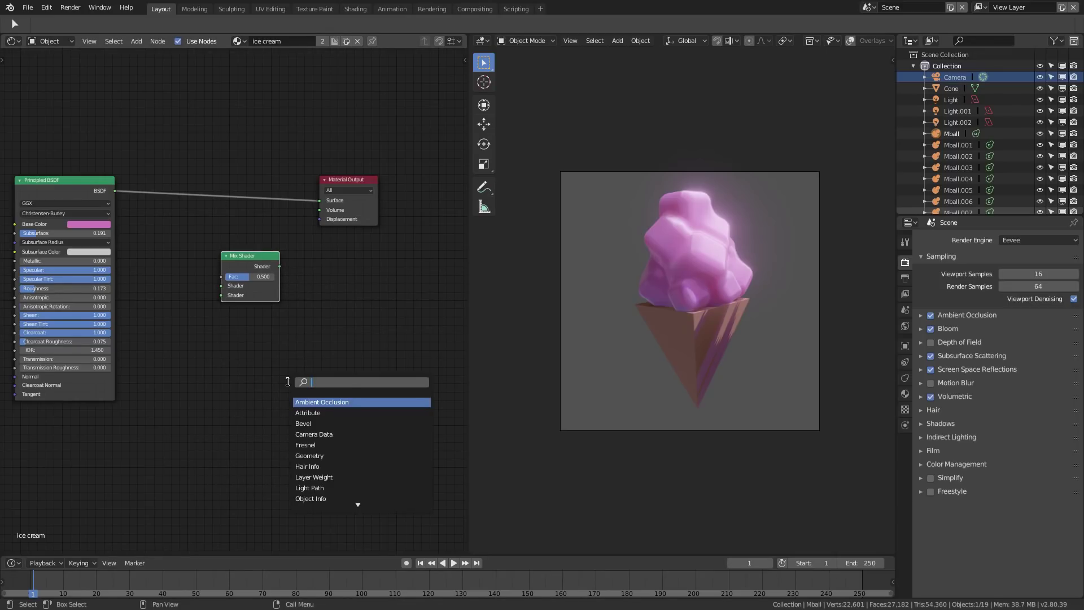
type("volum")
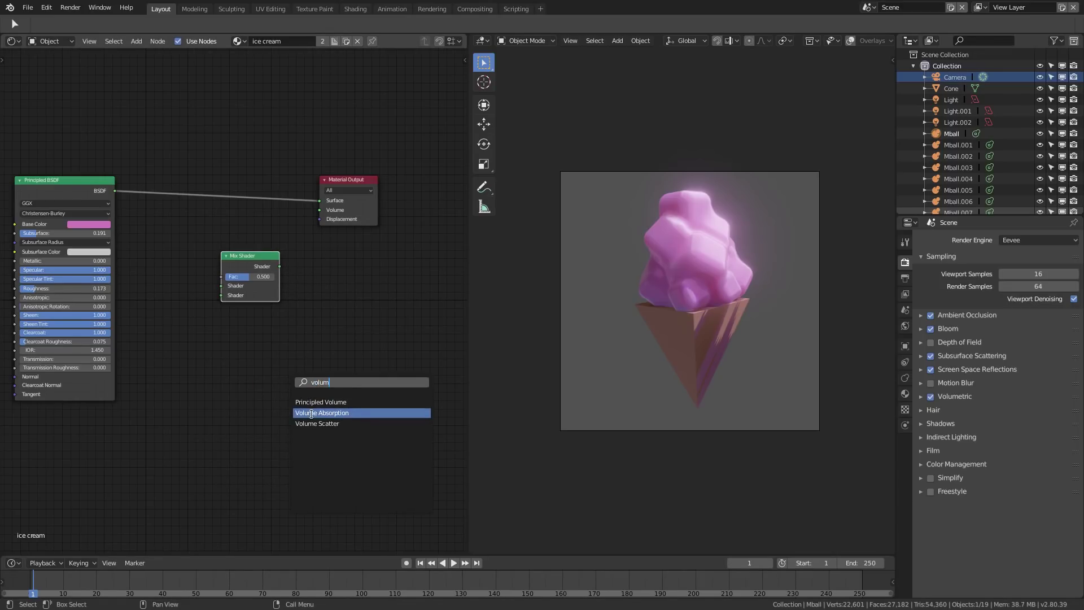
left_click(312, 413)
left_click(184, 341)
Add a Volume Scatter node directly beneath the Volume Absorption node.
key("shift+a")
left_click(359, 359)
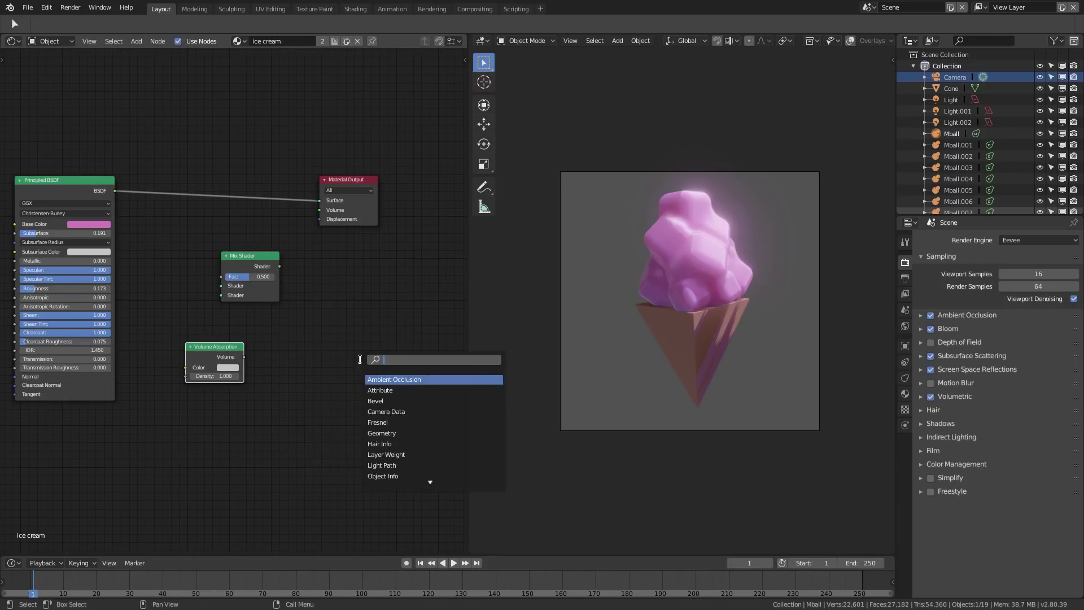
type("volu")
left_click(404, 414)
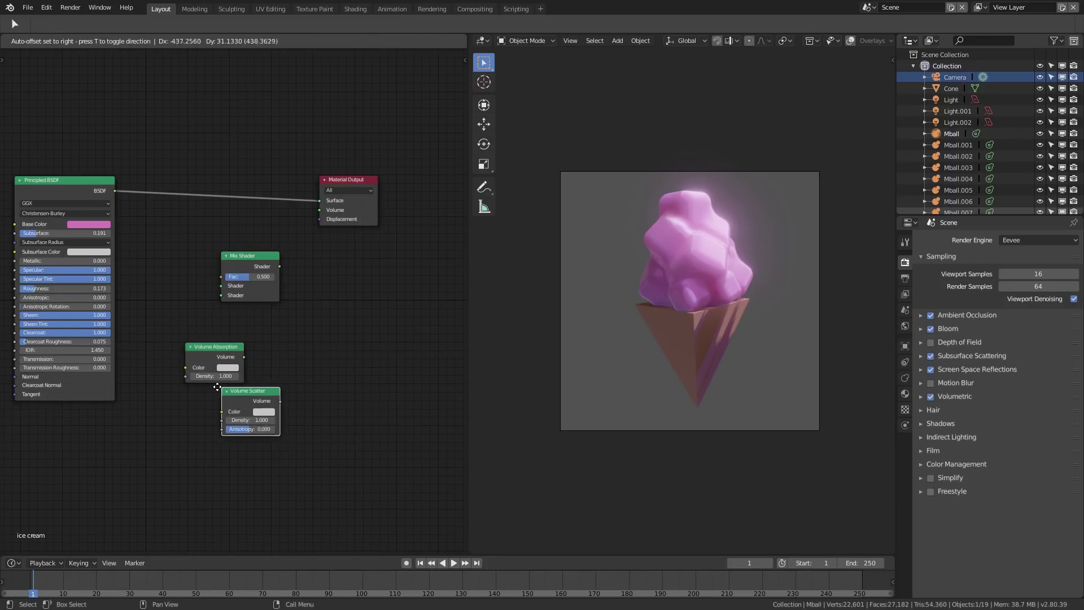
left_click(183, 390)
Move both volume nodes beside the Mix Shader, wire them into its shader inputs, and connect its output to the Material Output's Volume.
left_click(209, 350)
key("b")
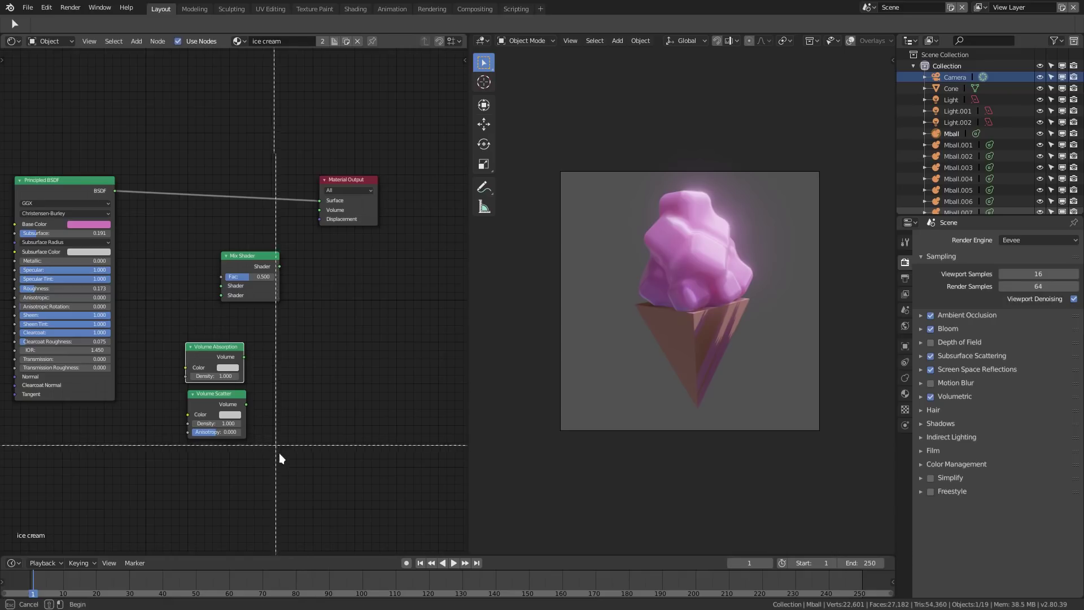
left_click_drag(286, 480, 186, 353)
key("g")
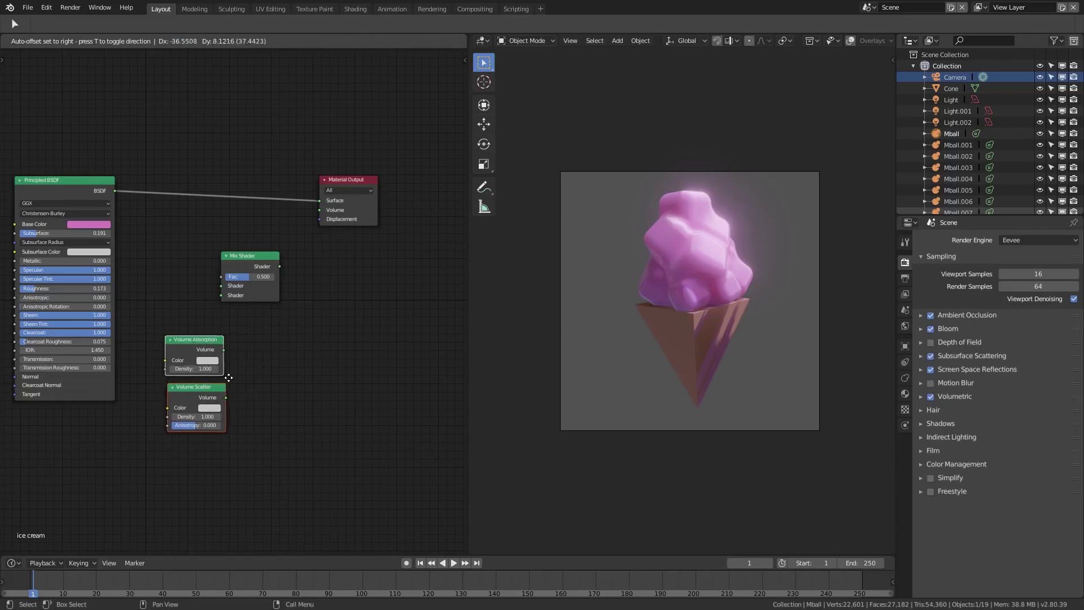
left_click(201, 308)
left_click_drag(190, 271, 171, 309)
left_click_drag(270, 267, 277, 220)
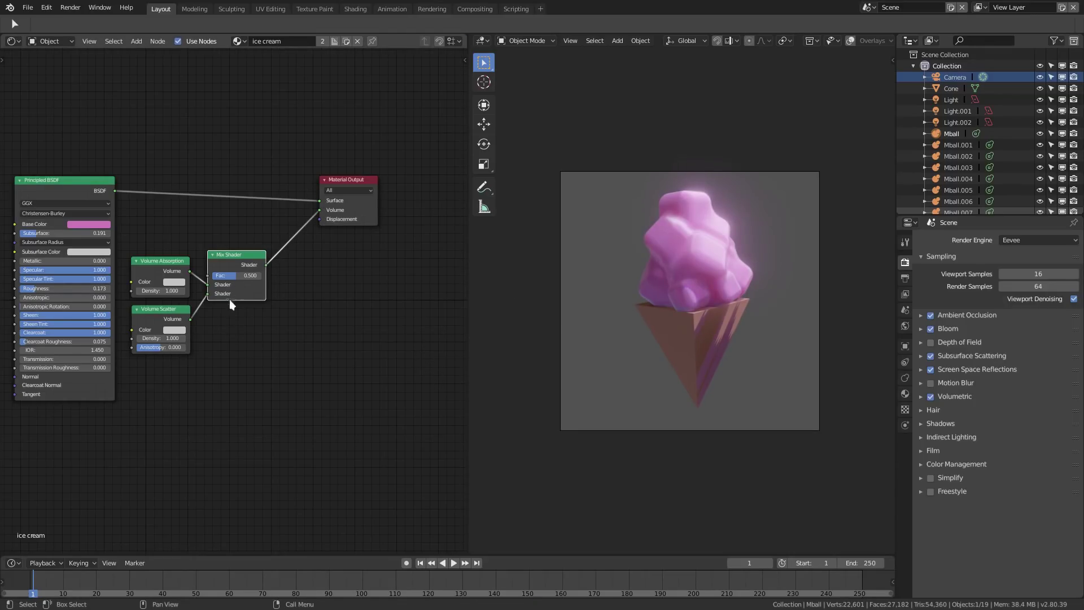
Delete the Mix Shader and both volume nodes from the ice cream material and move the Principled BSDF closer to the Material Output.
key("b")
left_click_drag(244, 394, 148, 265)
key("x")
left_click_drag(78, 179, 234, 183)
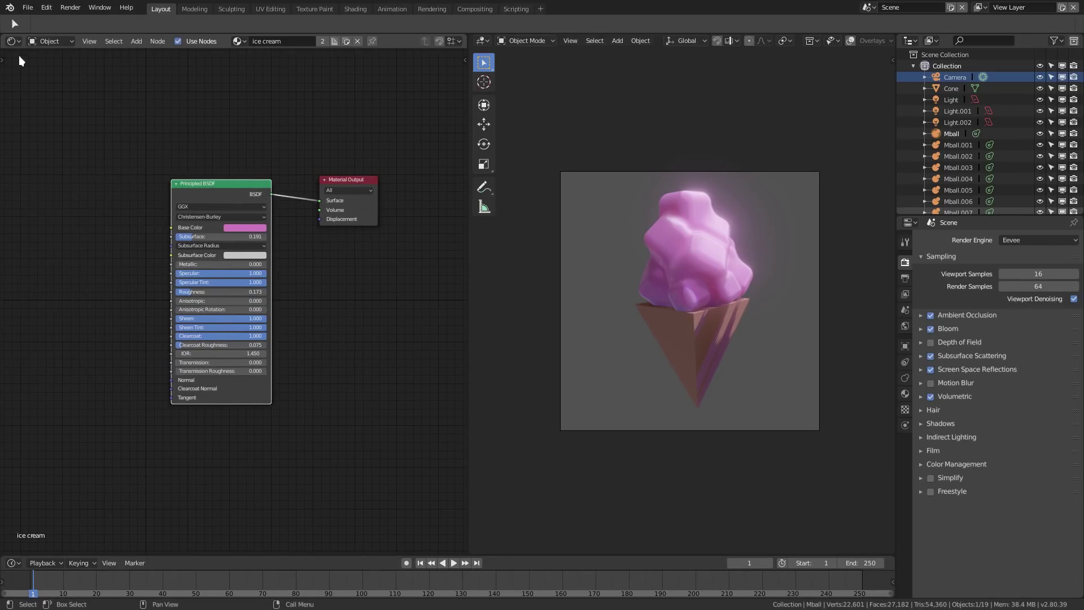
Switch the Shader Editor to the World shader, enable its nodes, and shift the Background node away from the World Output.
left_click(48, 41)
left_click(50, 67)
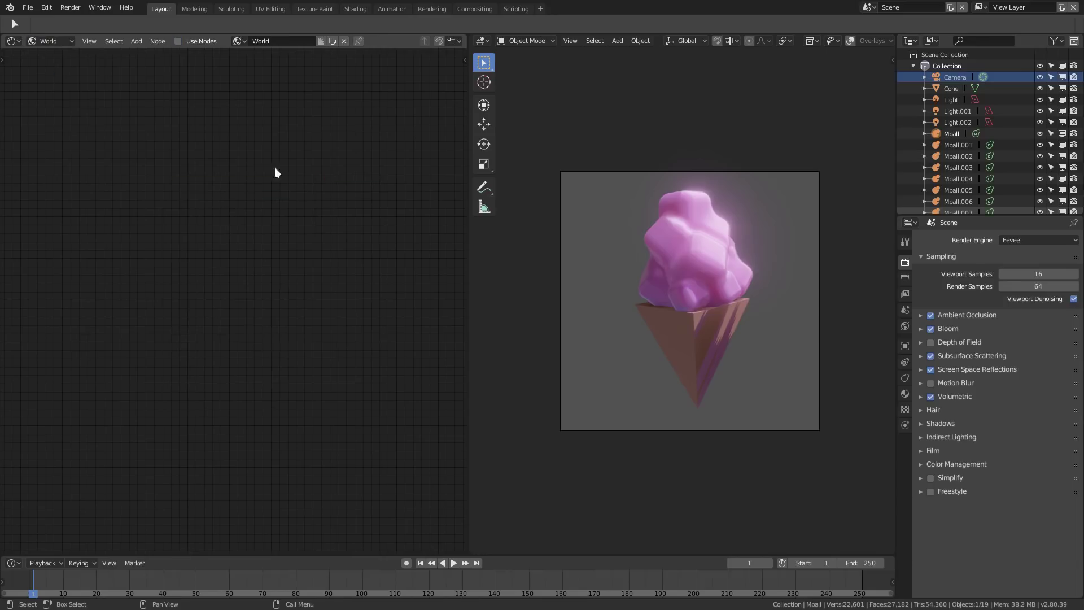
left_click(192, 43)
scroll(208, 226, "up", 2)
left_click_drag(174, 170, 150, 174)
left_click(48, 42)
Add a Mix Shader node below the Background node in the World shader.
key("shift+a")
left_click(157, 248)
type("mix")
key("Return")
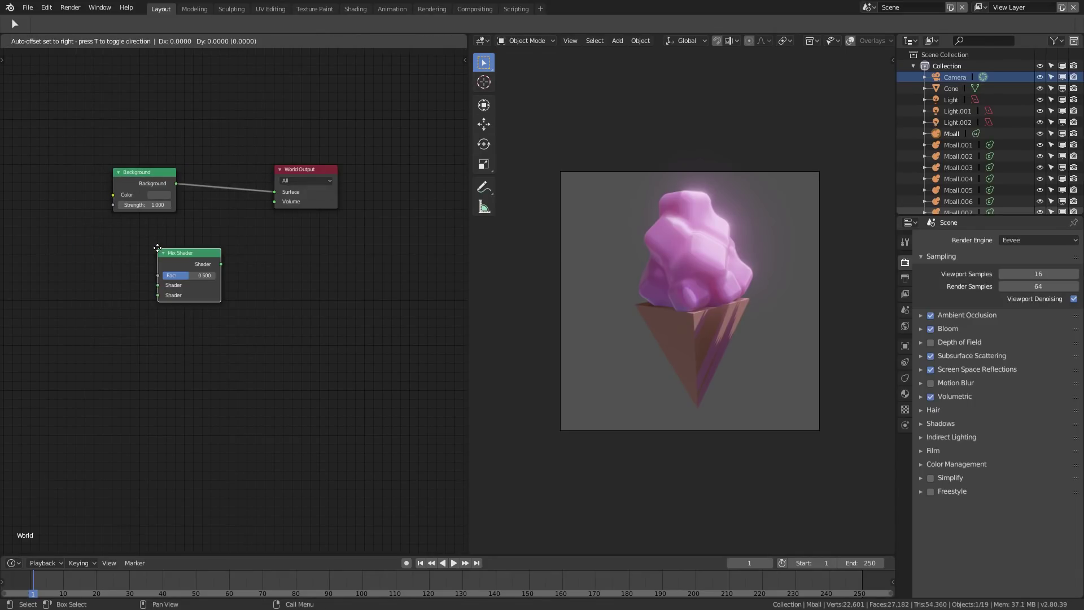
left_click(157, 248)
Add a Volume Absorption node on the input side of the World's Mix Shader.
key("shift+a")
left_click(104, 271)
type("volu")
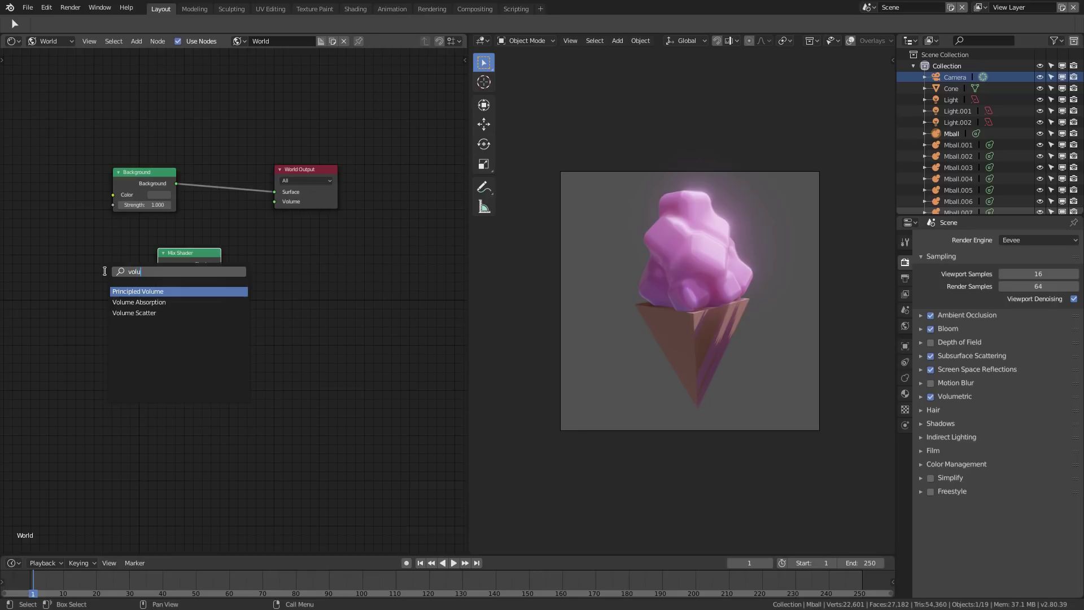
type("m")
left_click(139, 302)
left_click(50, 253)
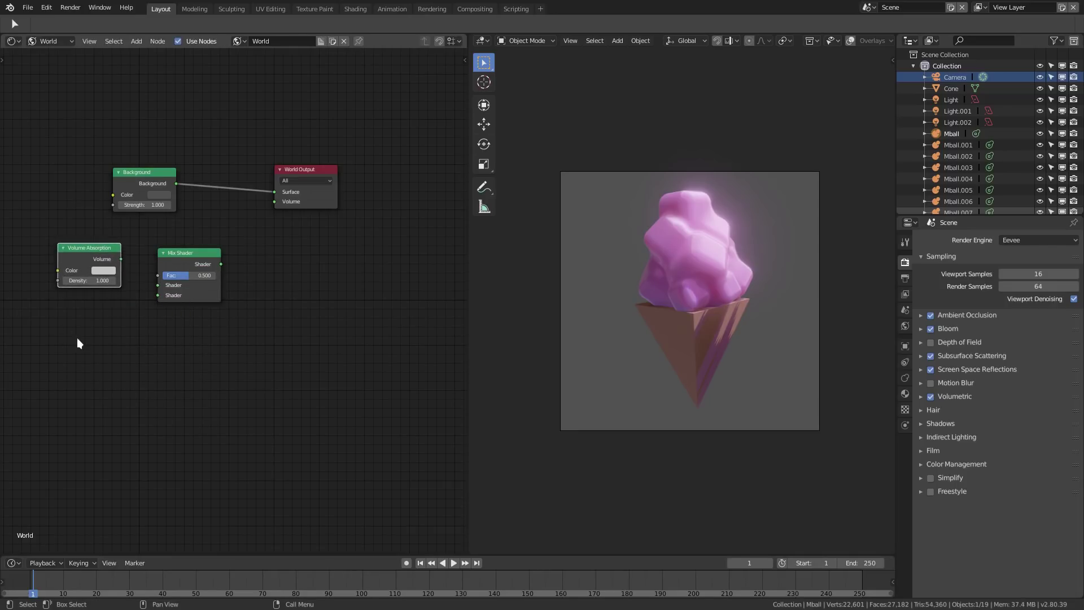
Add a Volume Scatter node directly beneath the World's Volume Absorption node.
key("shift+a")
left_click(77, 338)
type("volum")
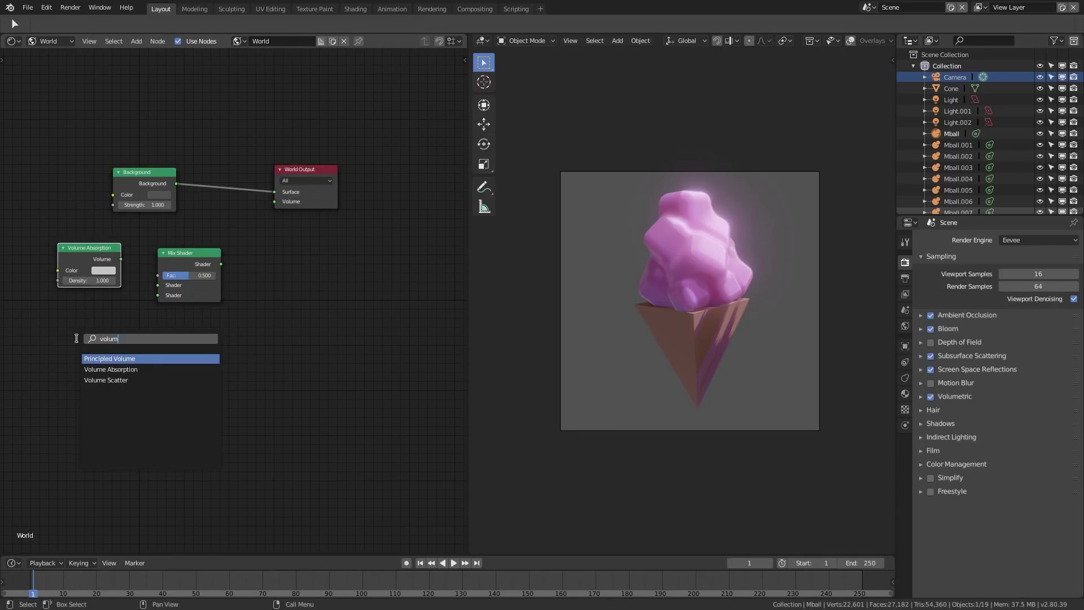
key("Escape")
key("shift+a")
left_click(82, 344)
type("vol")
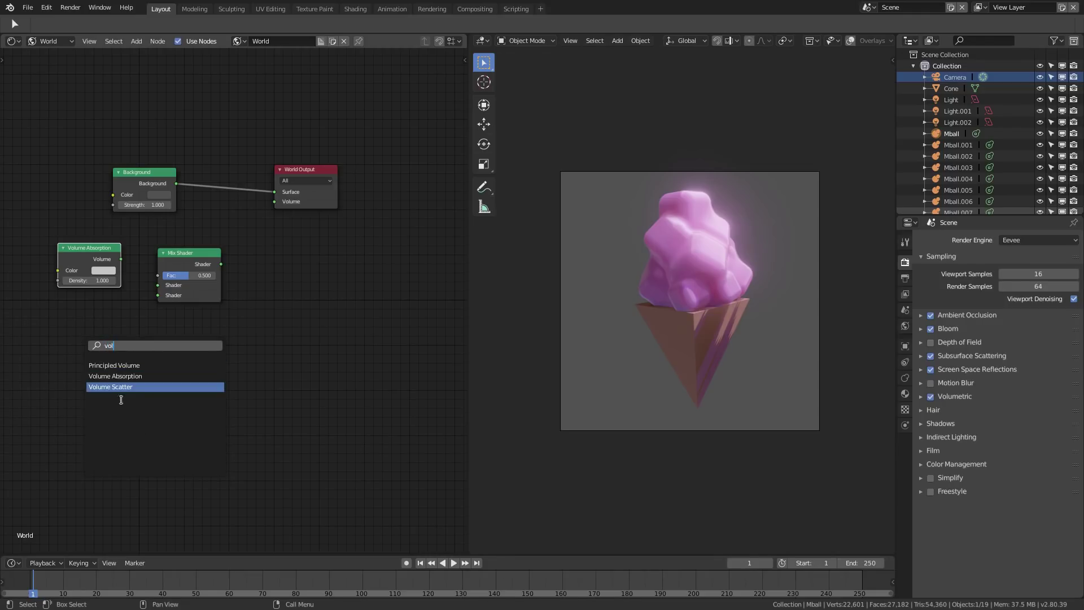
left_click(116, 387)
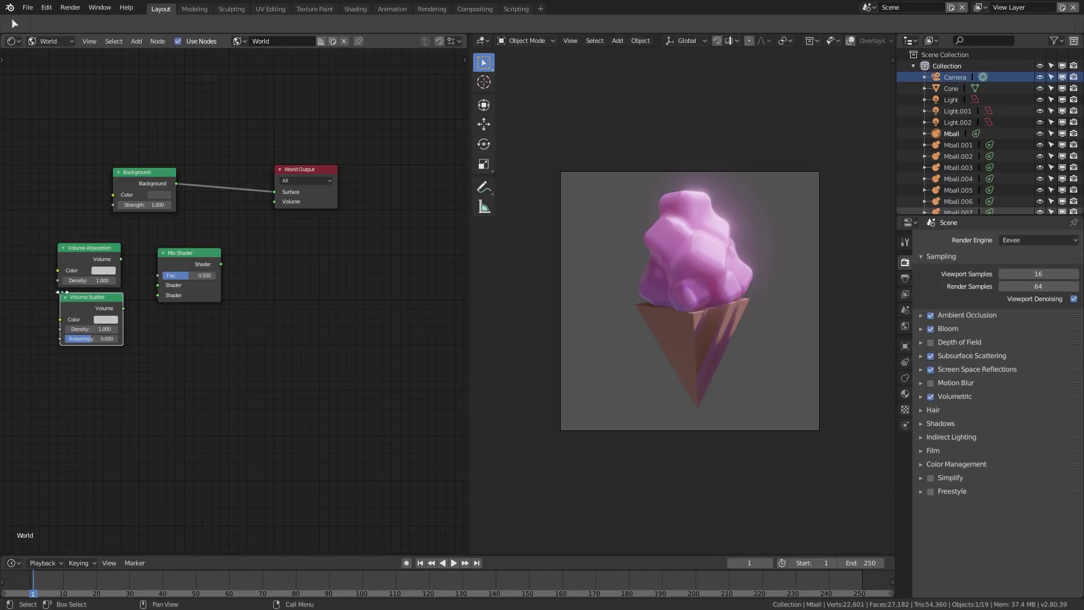
left_click(62, 292)
Wire Volume Absorption and Volume Scatter into the Mix Shader and connect its output to the World Output's Volume.
left_click_drag(123, 309, 158, 294)
left_click_drag(121, 259, 158, 285)
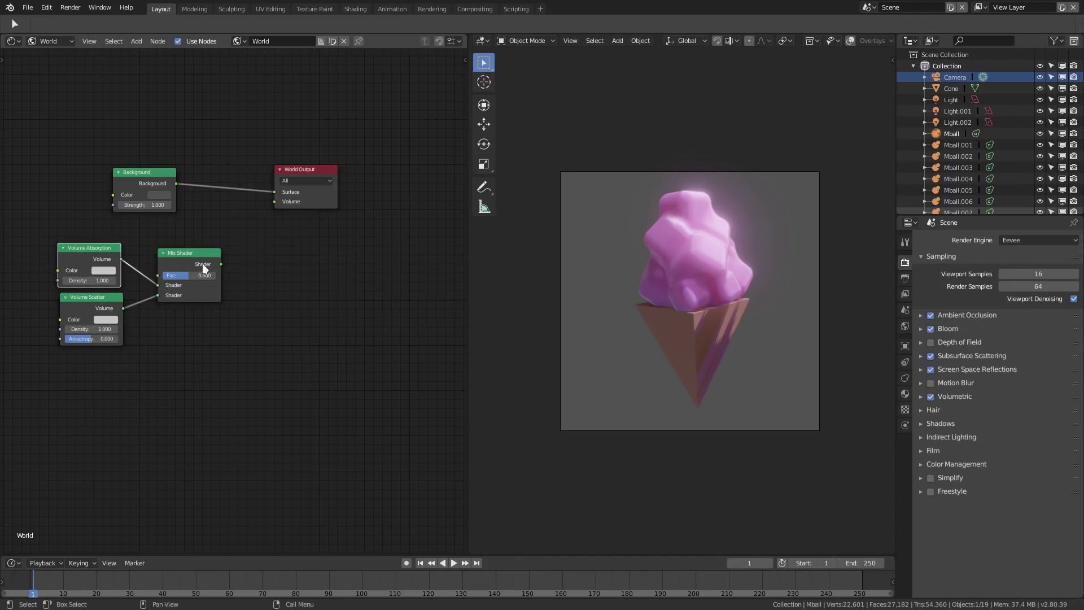
left_click_drag(221, 264, 271, 204)
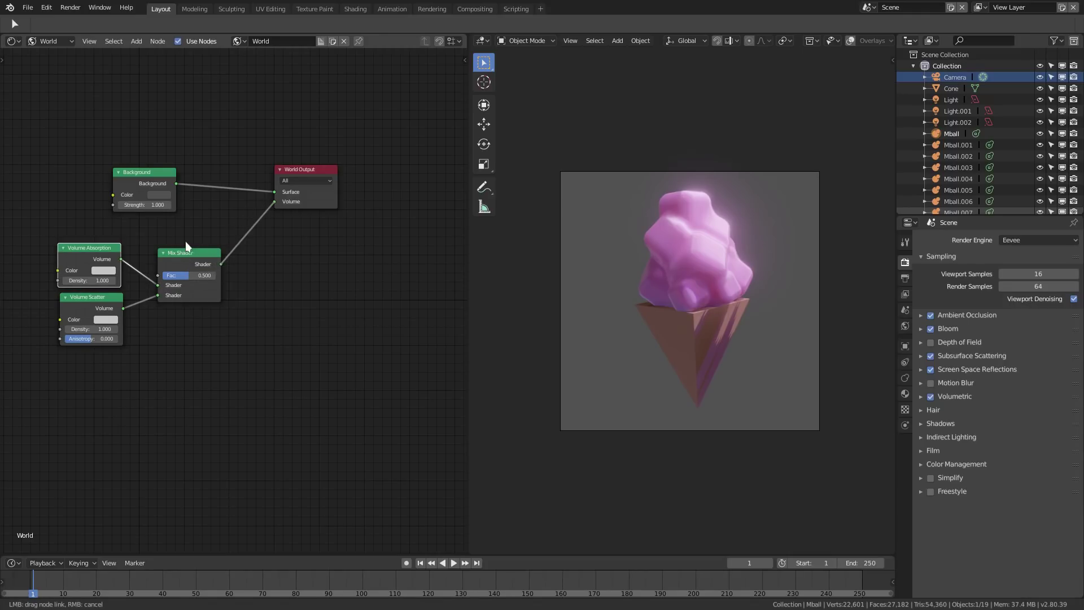
Tidy the World node layout by lining up Background and Mix Shader near the World Output and the volume nodes beside them.
mouse_move(192, 253)
left_mouse_down()
mouse_move(202, 232)
mouse_move(181, 233)
mouse_move(185, 252)
left_mouse_up()
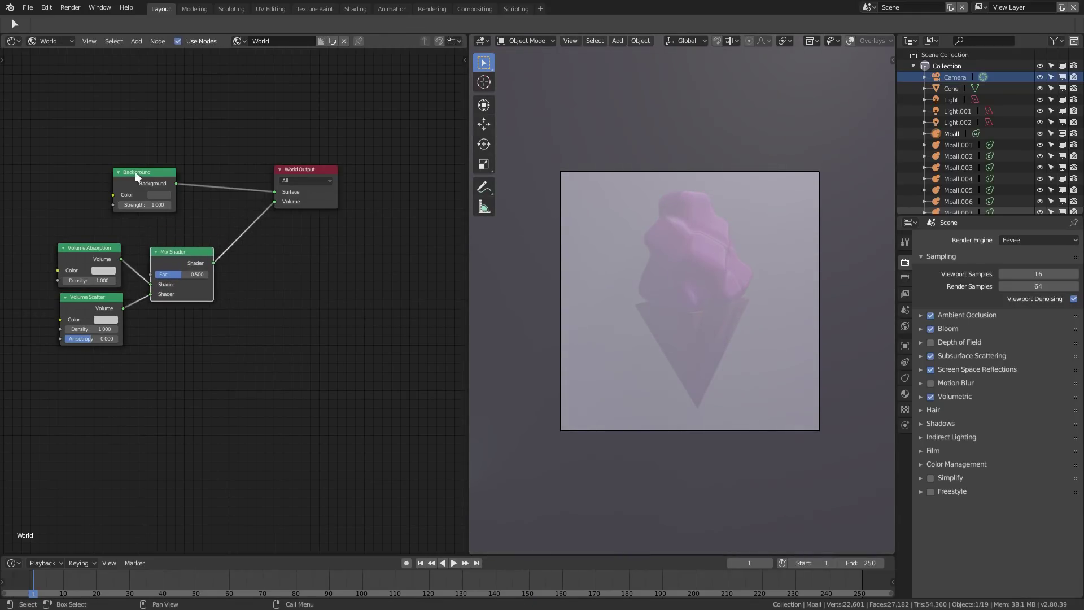
left_click_drag(136, 176, 171, 173)
left_click_drag(181, 252, 174, 229)
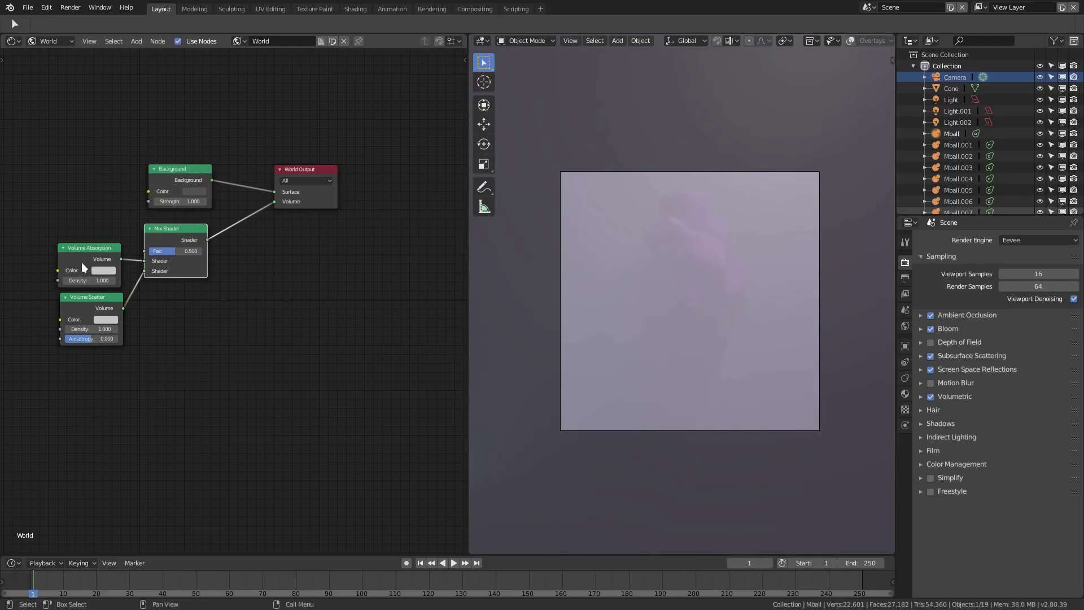
left_click_drag(99, 353, 105, 212)
scroll(102, 212, "up", 3)
middle_click_drag(94, 213, 178, 257)
scroll(178, 257, "up", 1)
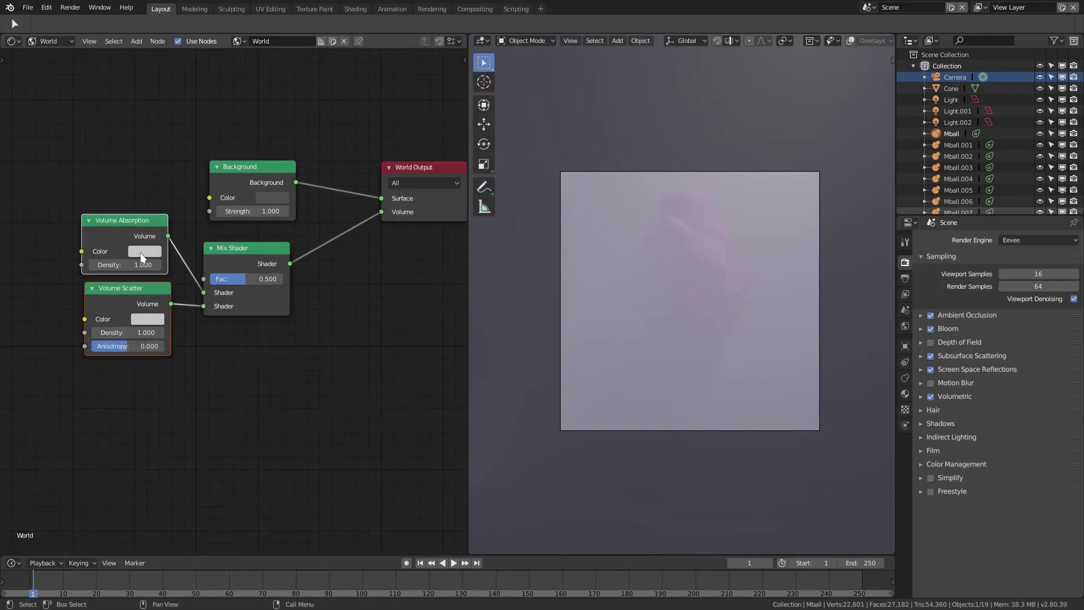
Color the Volume Absorption vivid purple and set the Volume Scatter's density to 0.200 and anisotropy to -0.636.
left_click(145, 251)
left_click_drag(188, 109, 209, 129)
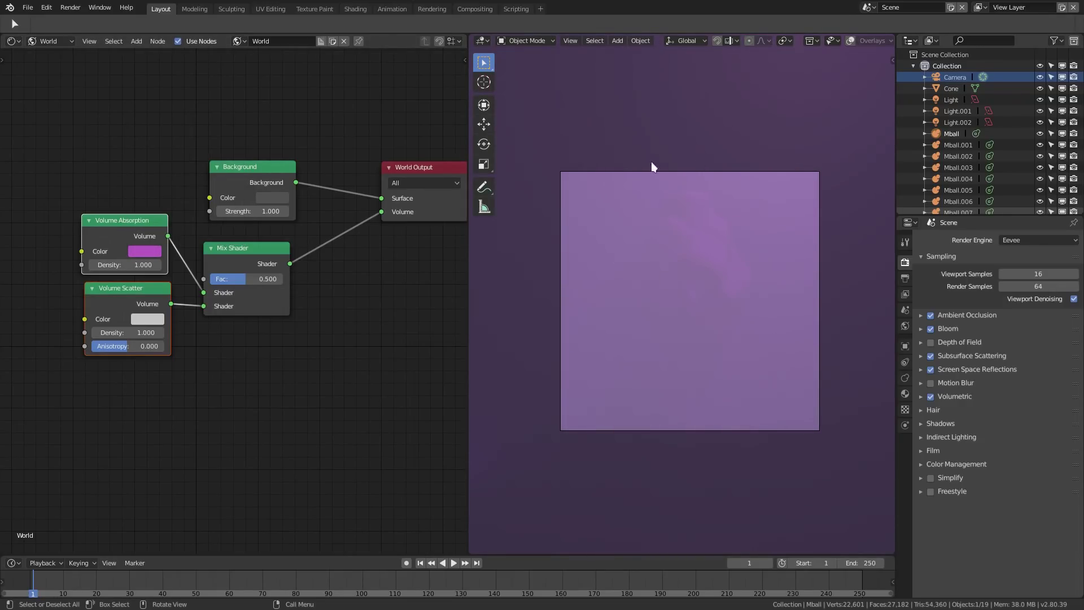
mouse_move(136, 346)
left_mouse_down()
mouse_move(114, 345)
mouse_move(137, 333)
mouse_move(107, 333)
mouse_move(121, 333)
mouse_move(108, 333)
mouse_move(117, 345)
left_mouse_up()
scroll(669, 344, "up", 3)
scroll(669, 344, "down", 1)
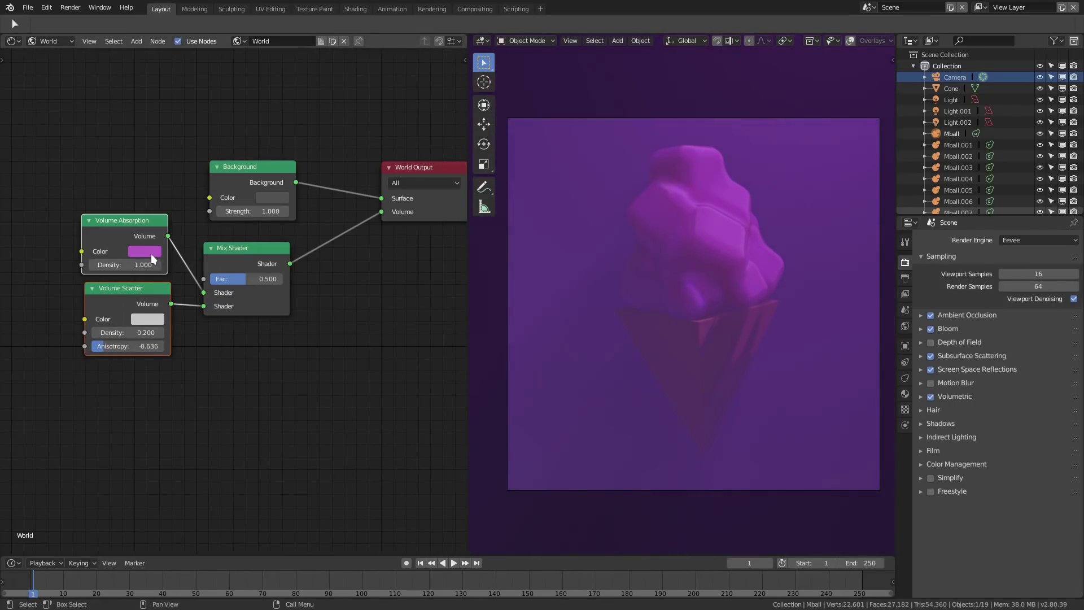
Soften the Volume Absorption color to pale lavender, check the fog from another angle, and return to the camera view.
left_click(151, 258)
left_click_drag(205, 128, 193, 118)
middle_click_drag(706, 396, 792, 425)
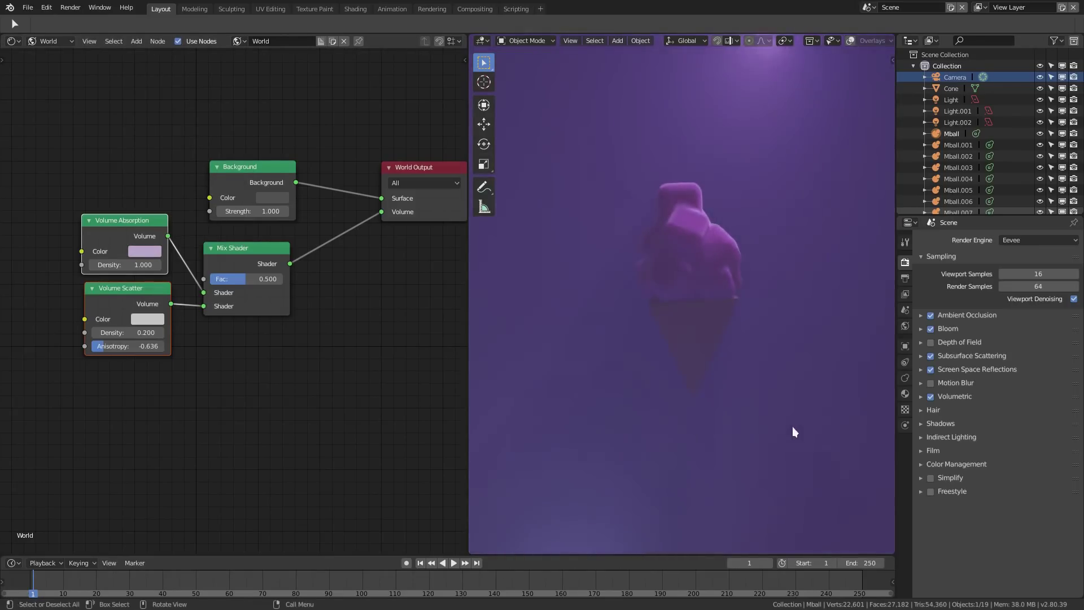
scroll(681, 358, "up", 4)
middle_click_drag(681, 358, 712, 373)
key("KP_0")
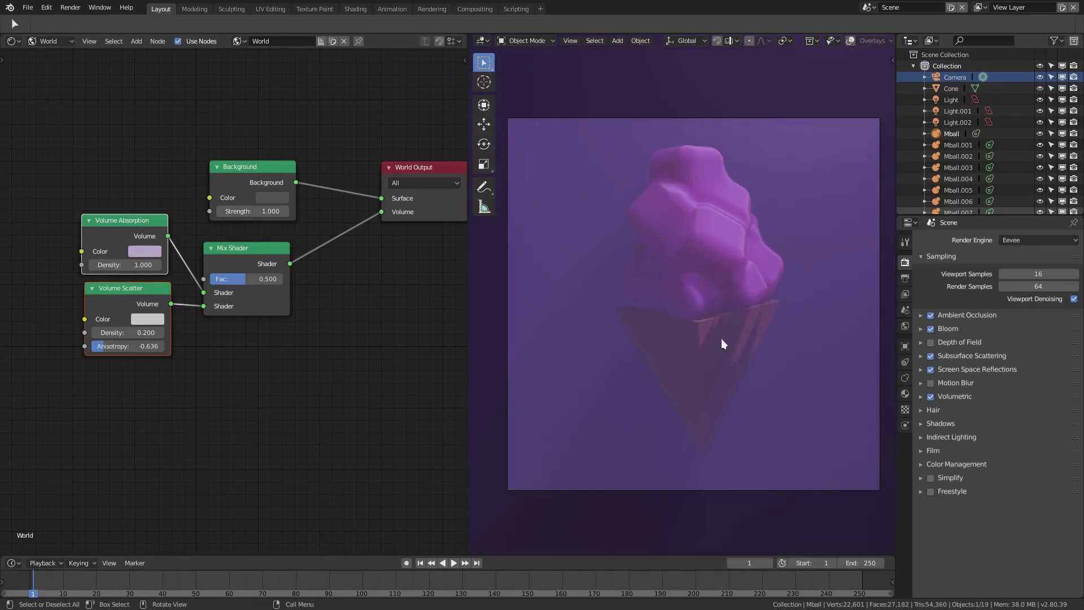
Move the camera about 0.073 m in X, -0.075 m in Y and -0.005 m in Z to reframe the cone.
left_click(794, 489)
key("g")
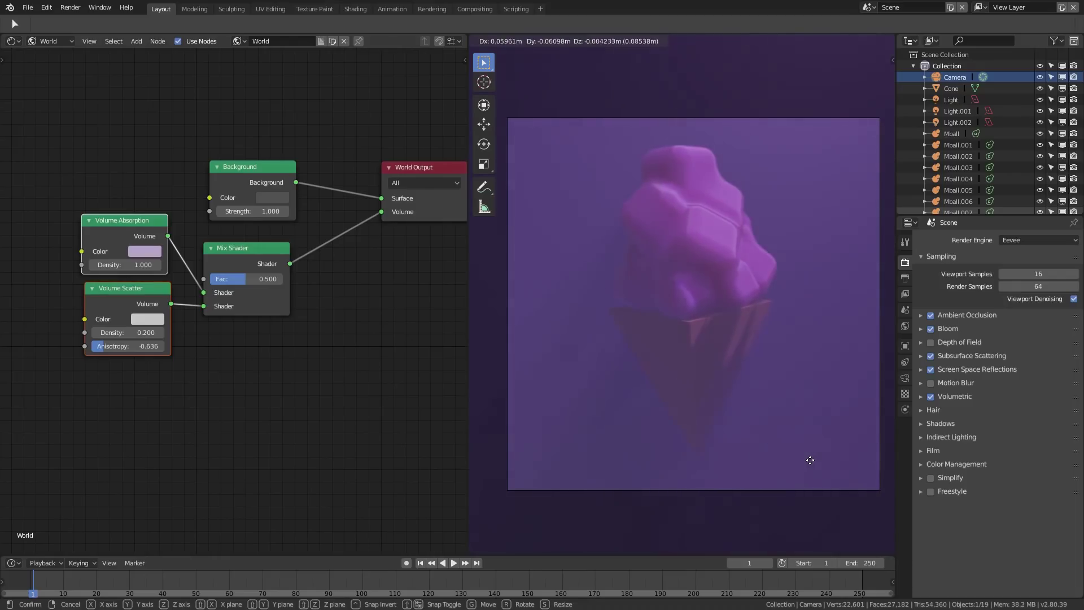
left_click(811, 460)
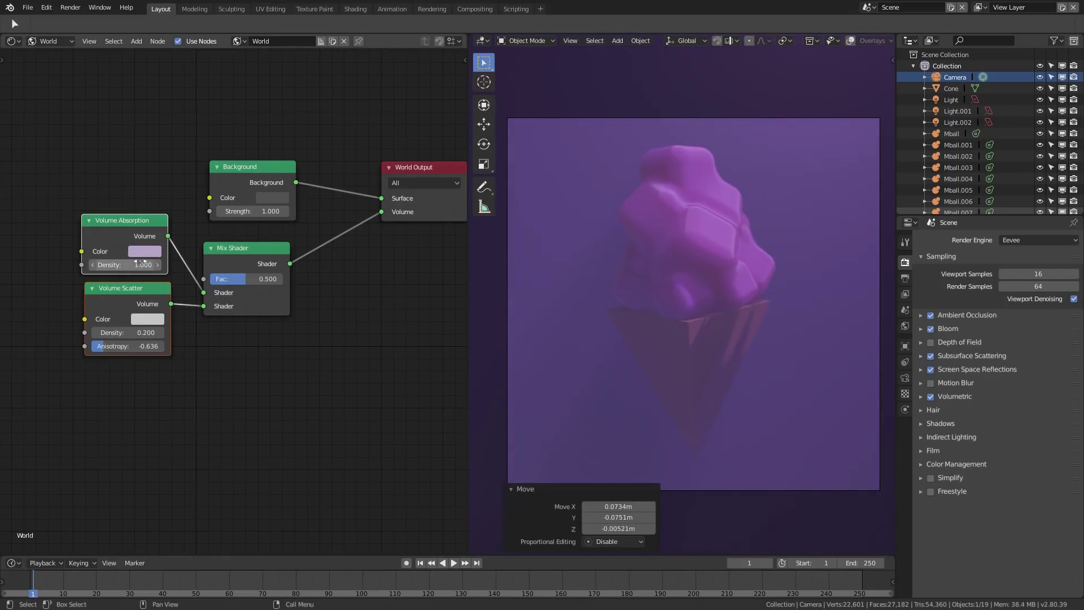
Test lower Volume Absorption densities down to 0 and set the density to 0.900.
left_click_drag(144, 265, 133, 264)
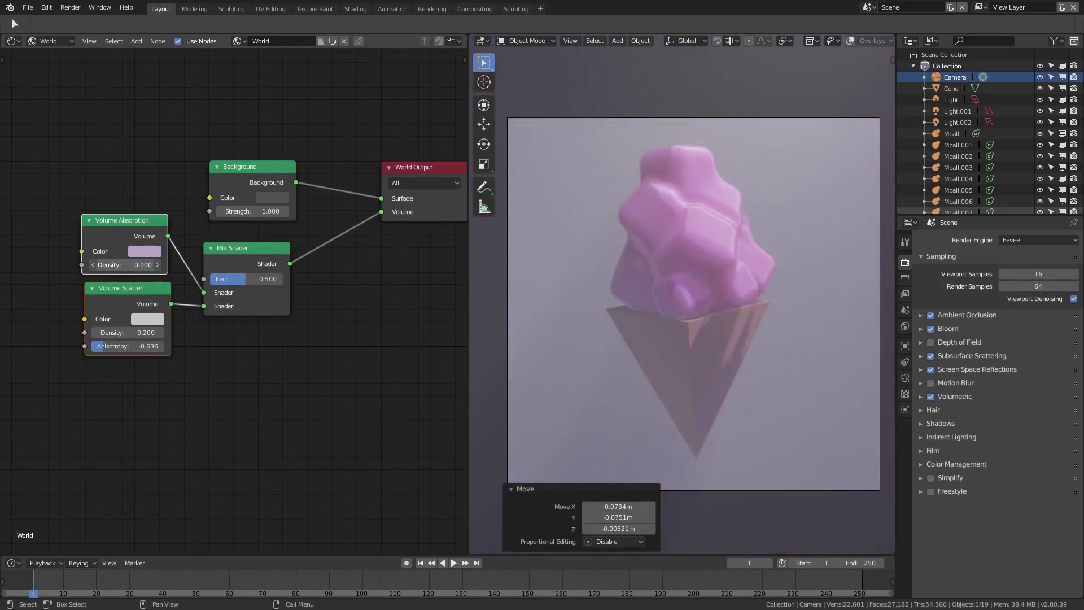
scroll(135, 265, "up", 4, "ctrl")
scroll(135, 264, "down", 3, "ctrl")
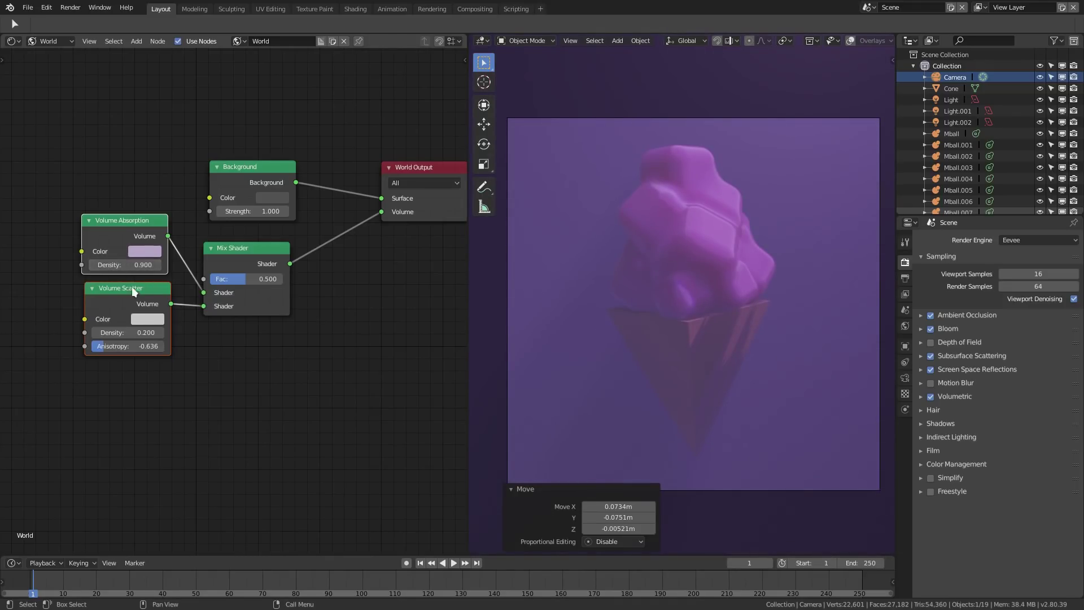
Shift the Volume Absorption node up slightly and tint the Volume Scatter color a pale pinkish purple.
left_click_drag(147, 256, 154, 320)
left_click(153, 321)
left_click_drag(193, 205, 200, 179)
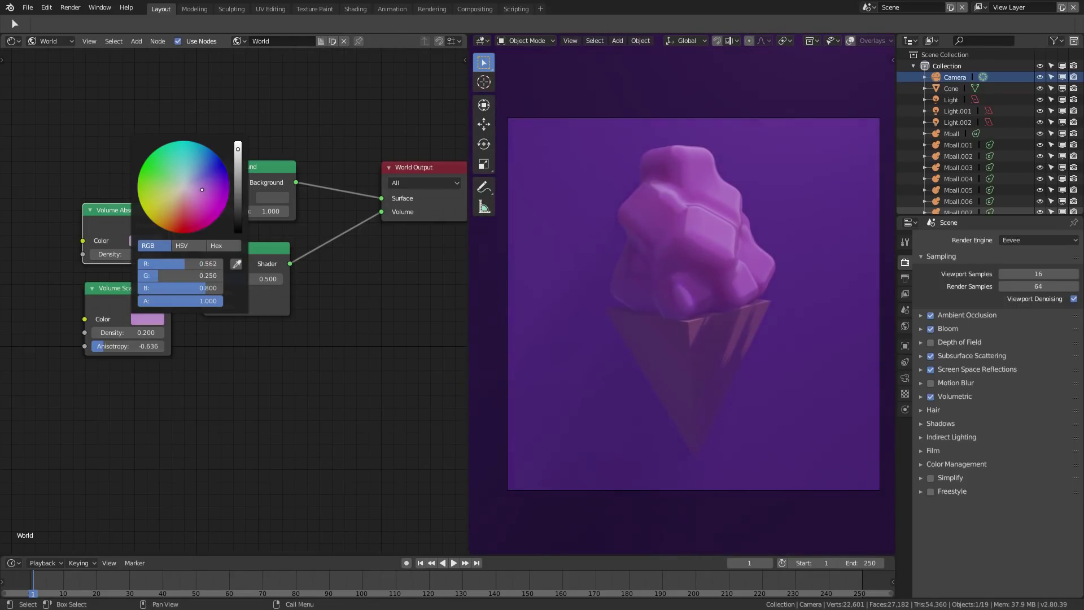
left_click_drag(202, 189, 197, 188)
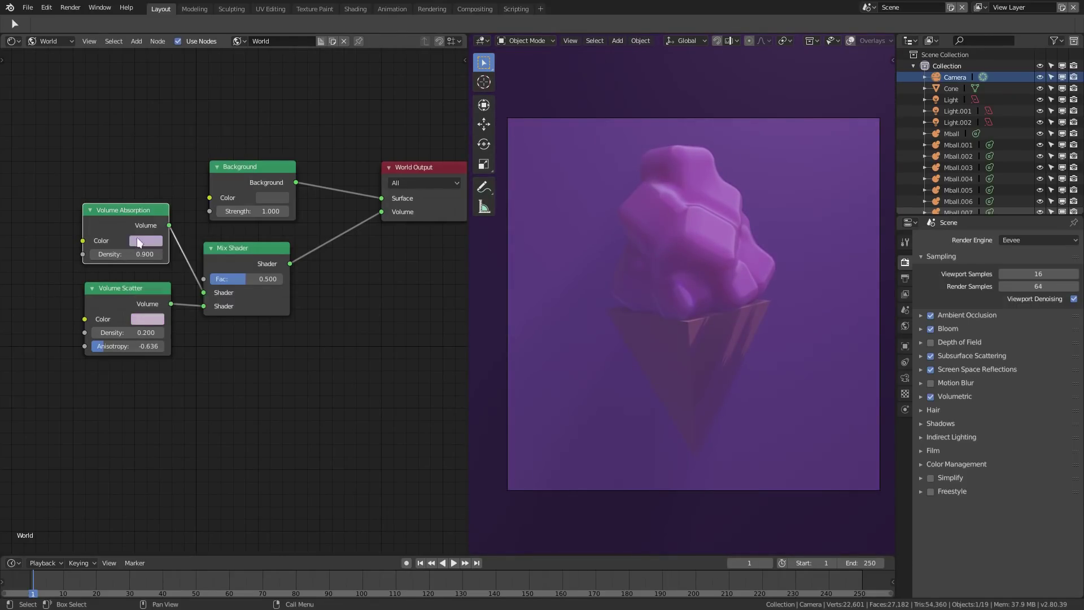
Change the Volume Absorption color to a warm light beige and set its density to 0.700.
left_click(146, 241)
mouse_move(198, 122)
left_mouse_down()
mouse_move(207, 89)
mouse_move(184, 97)
mouse_move(179, 113)
left_mouse_up()
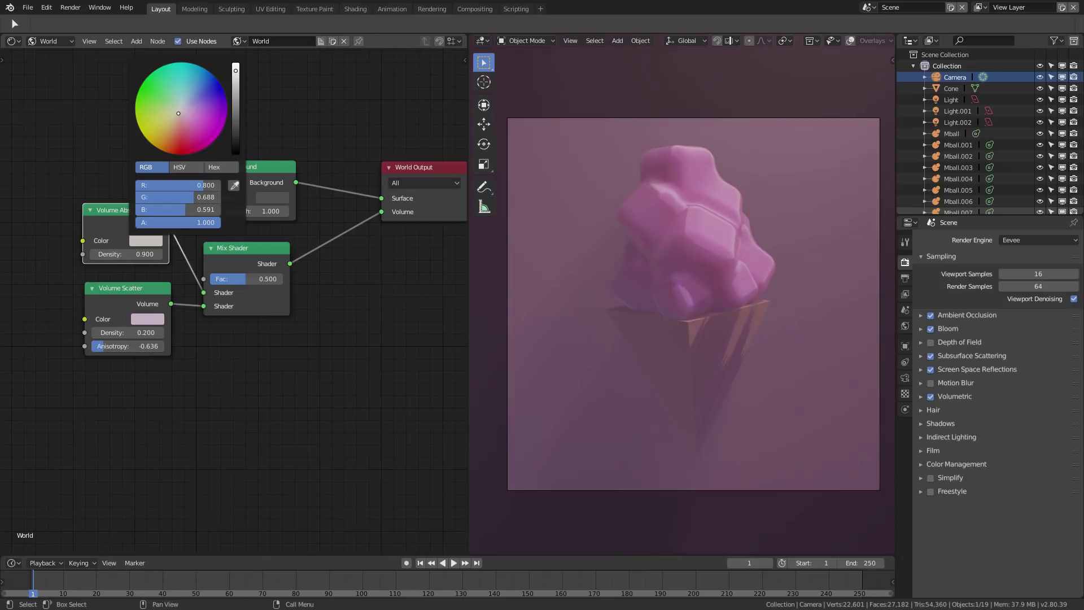
mouse_move(126, 254)
left_mouse_down()
mouse_move(84, 254)
mouse_move(148, 254)
mouse_move(75, 254)
mouse_move(108, 254)
left_mouse_up()
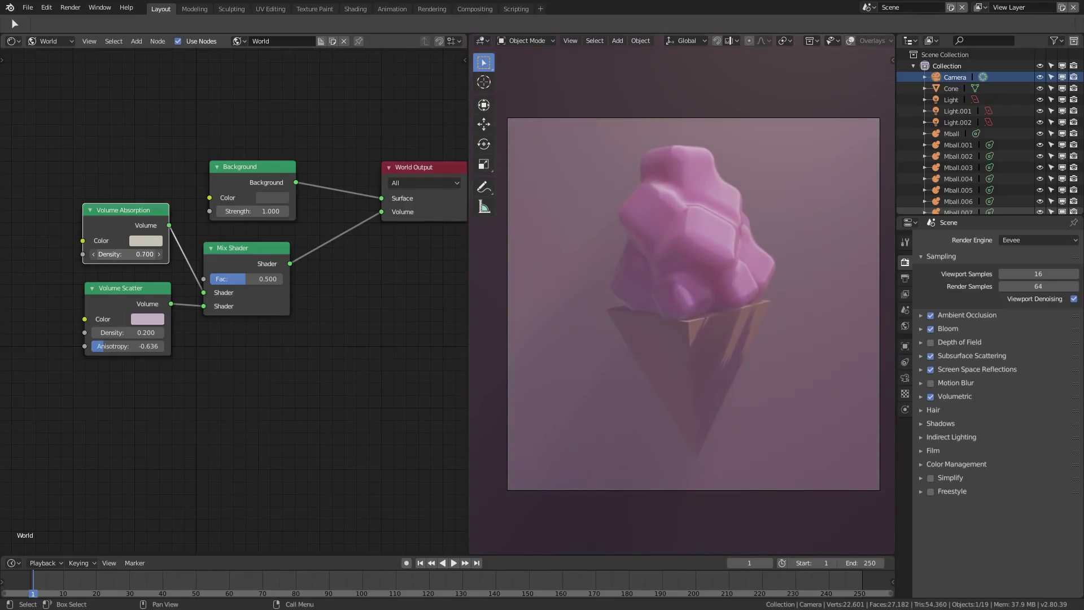
Set the Volume Scatter's anisotropy to 1.000 and tune its density through 0.1 and 0.03 to 0.06.
left_click_drag(128, 333, 167, 346)
left_click(123, 333)
type("0.1")
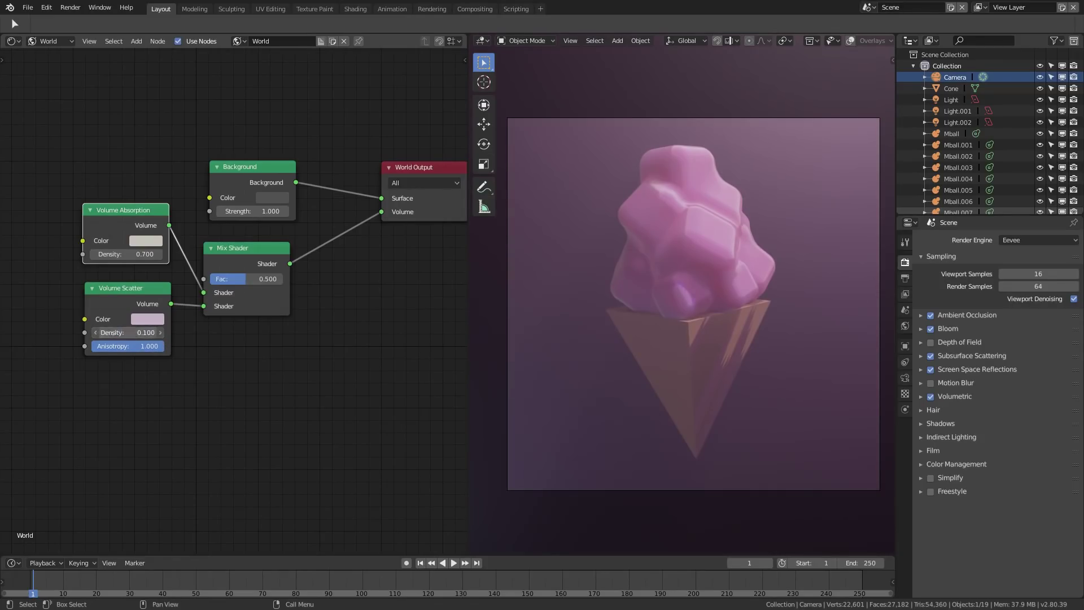
type("3")
key("Return")
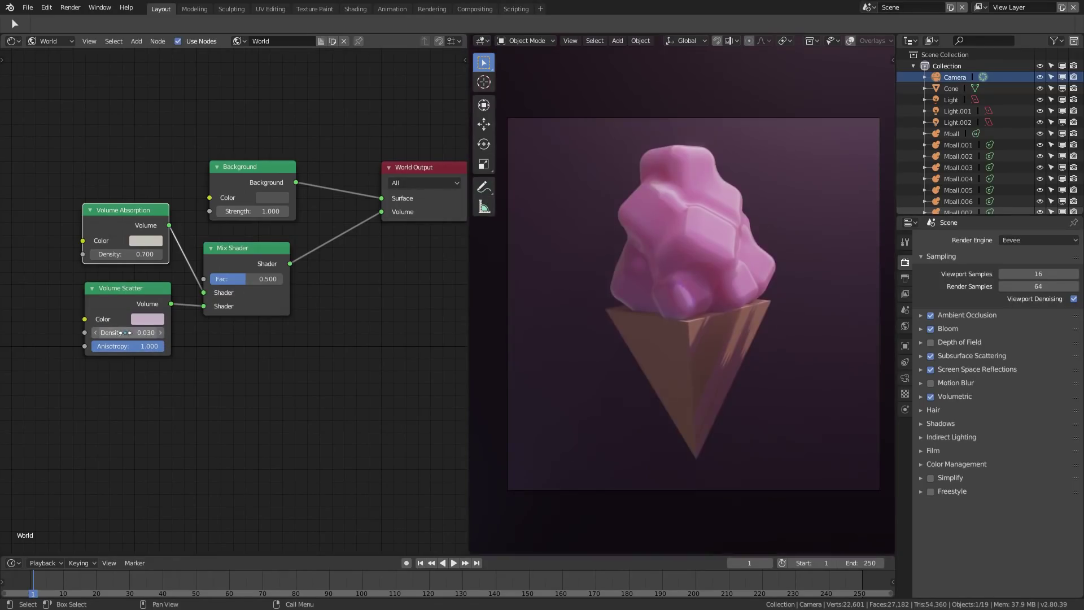
left_click(142, 334)
type("0.06")
key("Return")
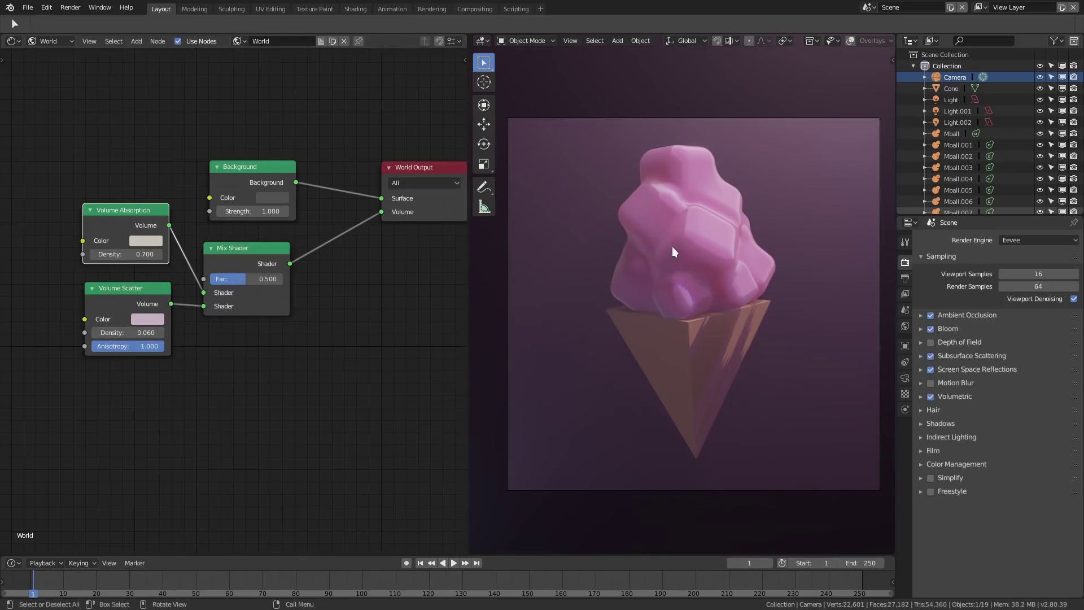
In the color management settings, set exposure to -1.045, gamma to 1.149 and the view transform to Film.
left_click(919, 452)
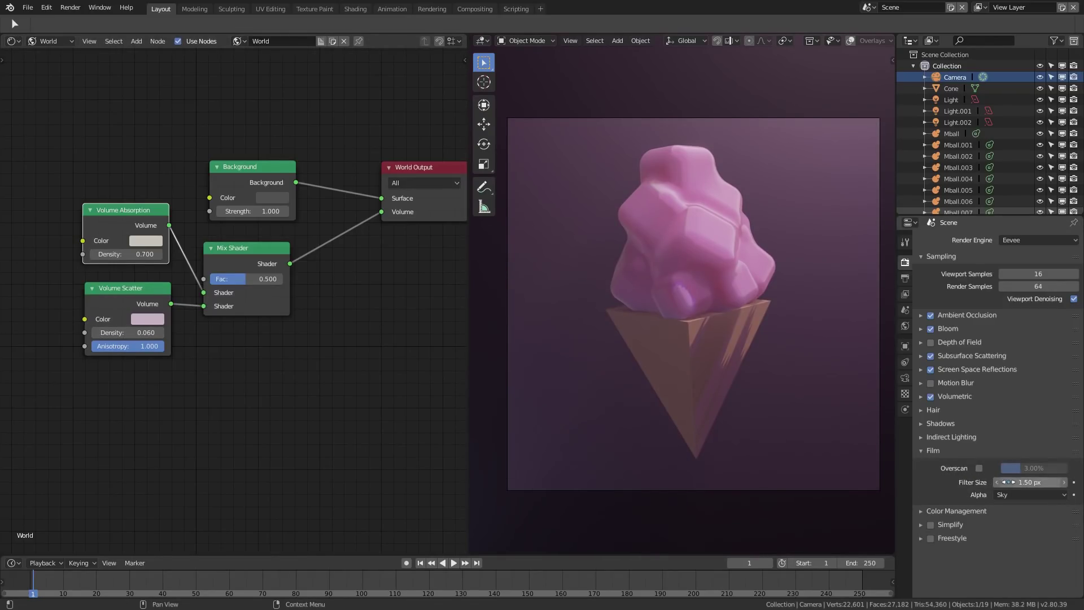
left_click(946, 450)
left_click(947, 462)
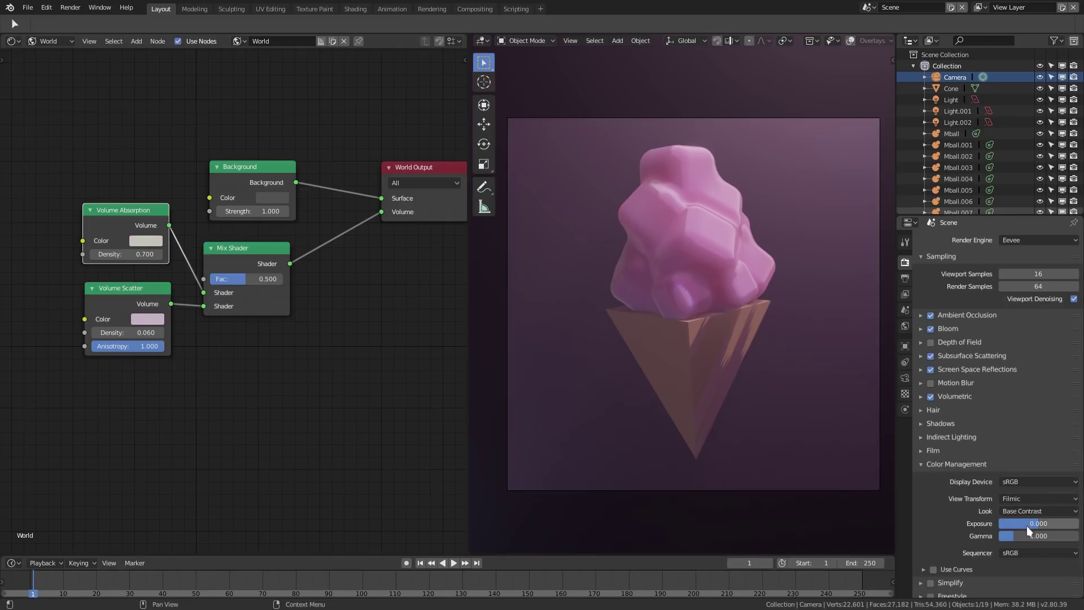
mouse_move(1038, 536)
left_mouse_down()
mouse_move(1050, 536)
mouse_move(1006, 523)
mouse_move(1021, 536)
left_mouse_up()
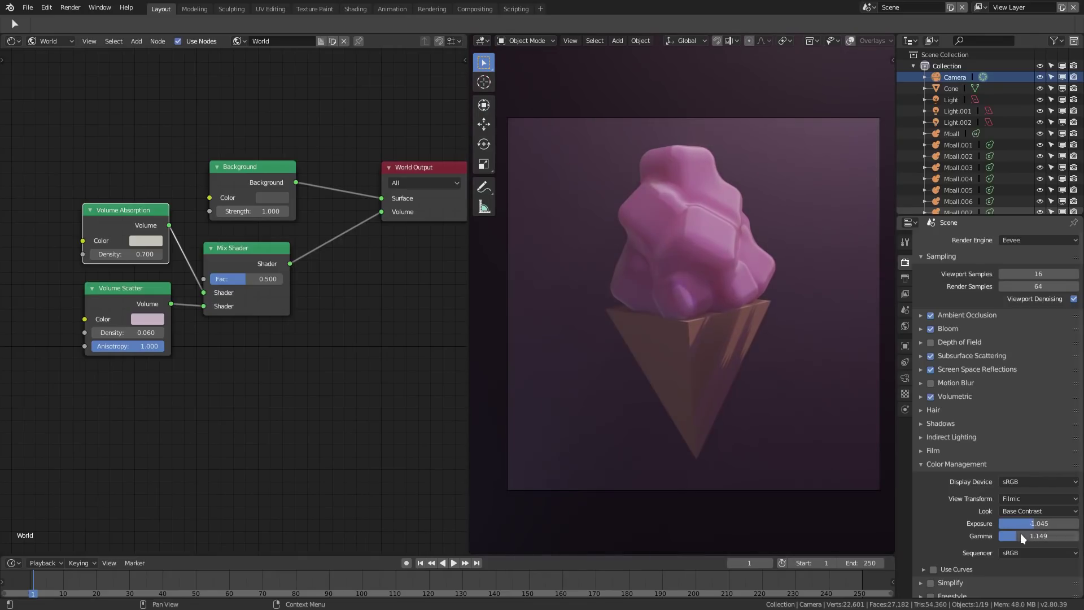
left_click(1025, 500)
left_click(1022, 450)
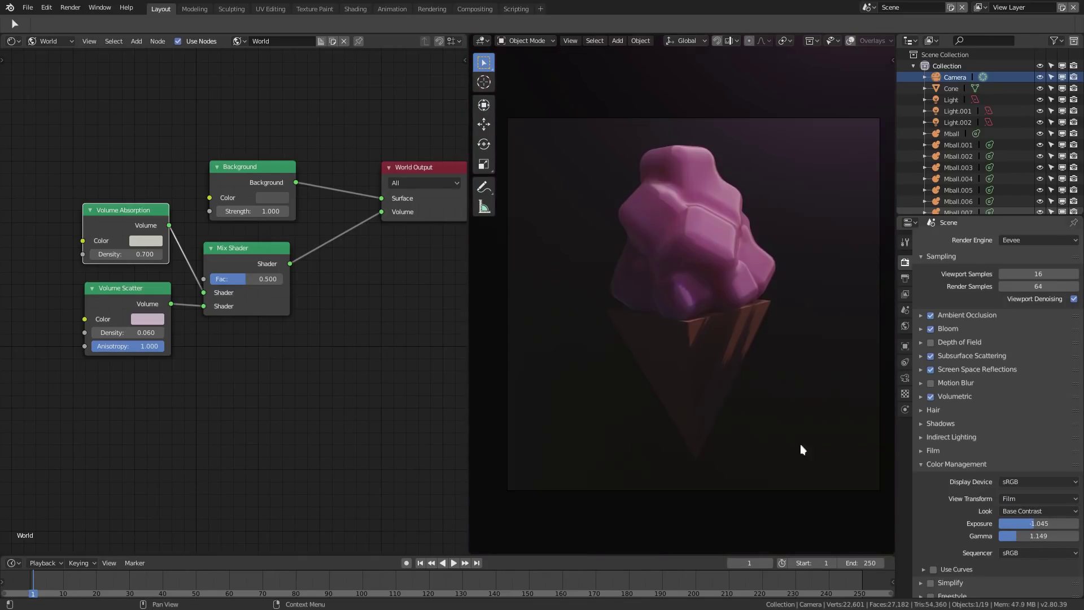
Check the scene around the camera frame, return to the camera view, and set the view transform to Filmic.
scroll(718, 370, "down", 5)
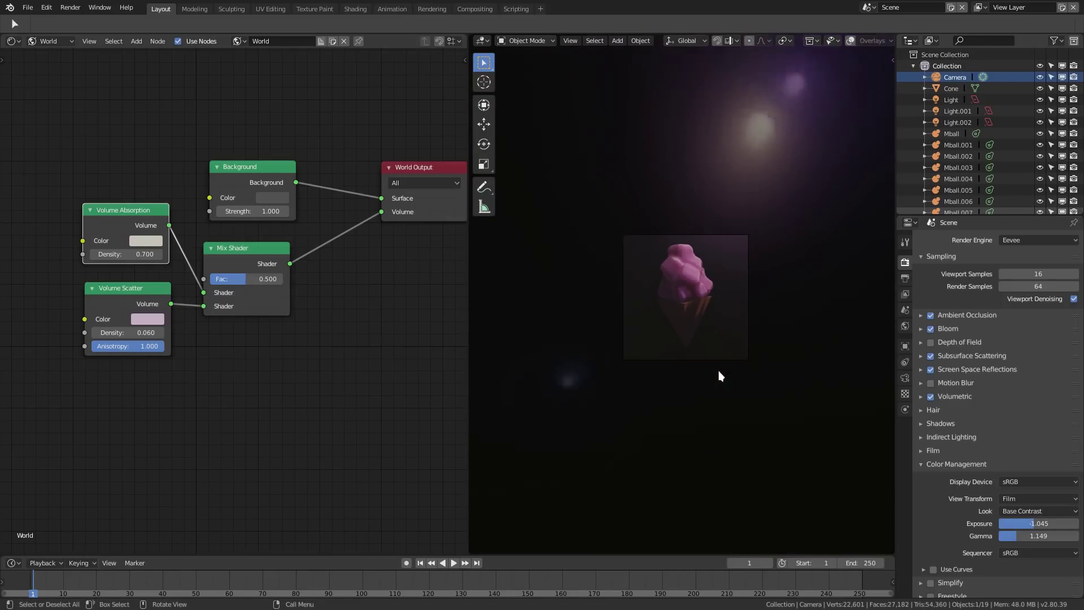
middle_click_drag(718, 370, 709, 274)
key("KP_0")
key("Home")
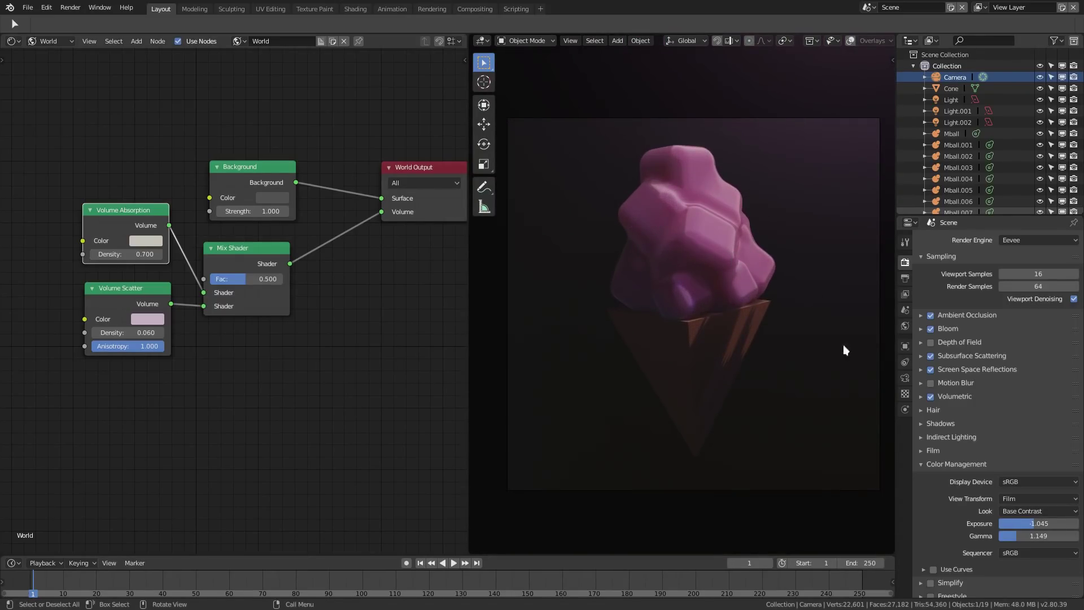
left_click(1022, 498)
left_click(1025, 470)
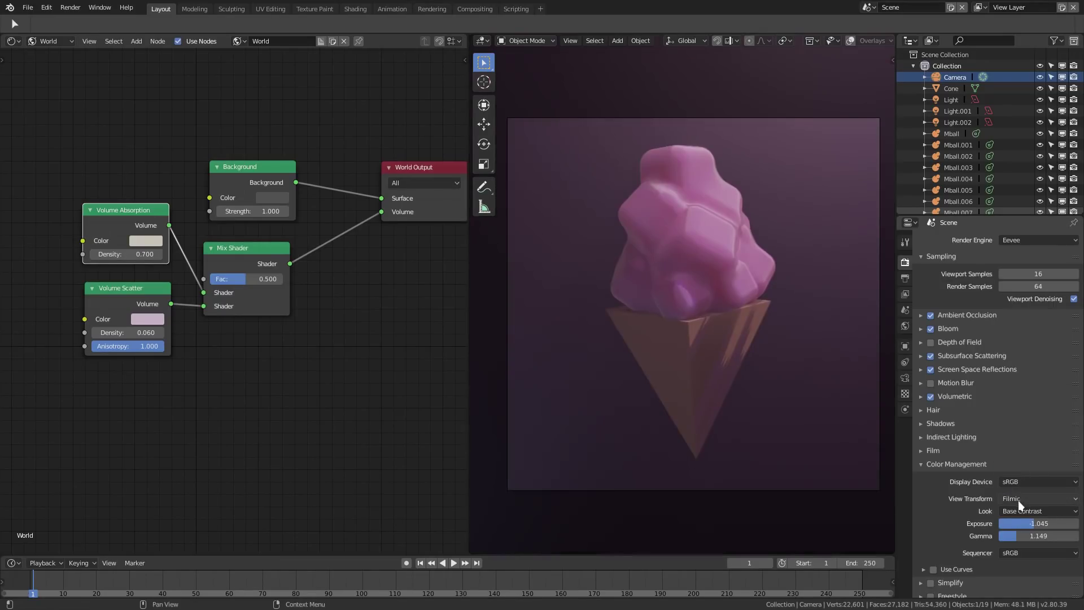
Try the Base Contrast and Very Low Contrast looks in color management, and settle on Very High Contrast.
left_click(1029, 509)
left_click(1032, 507)
left_click(1031, 508)
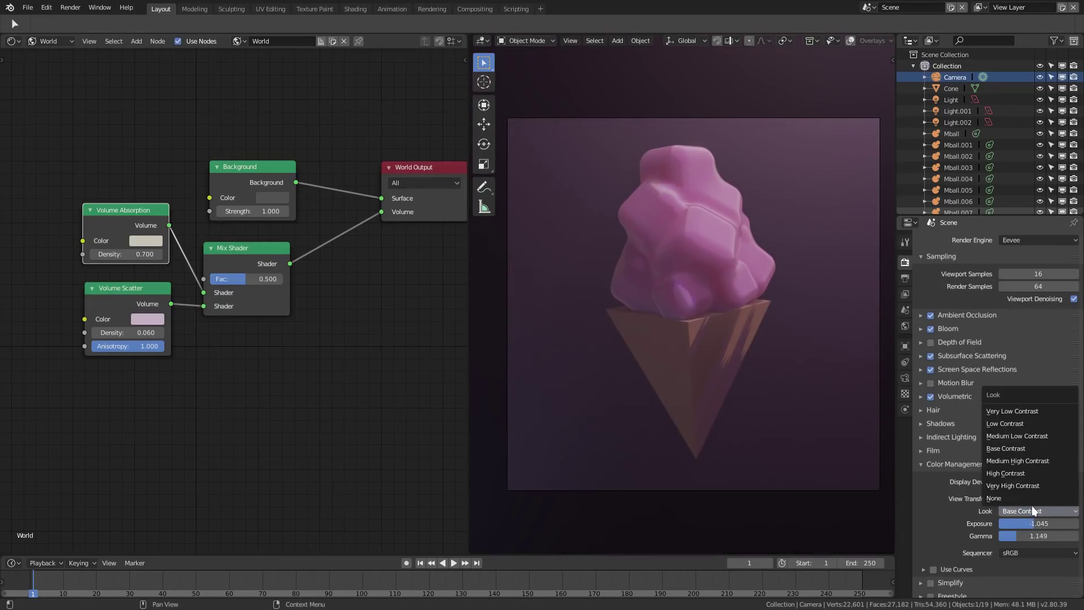
left_click(1028, 450)
left_click(1027, 509)
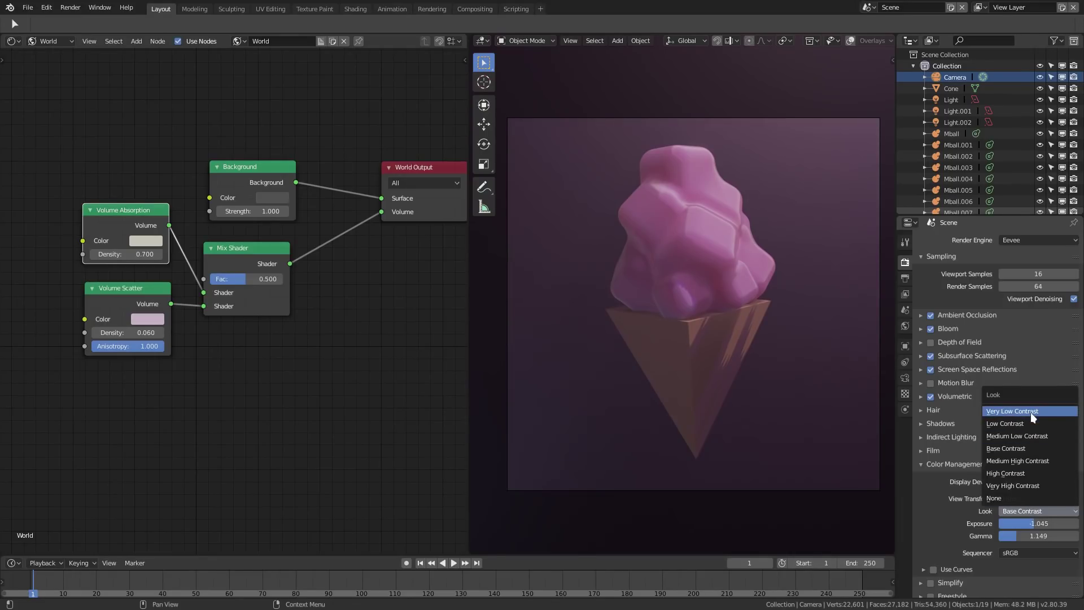
left_click(1031, 412)
left_click(1023, 507)
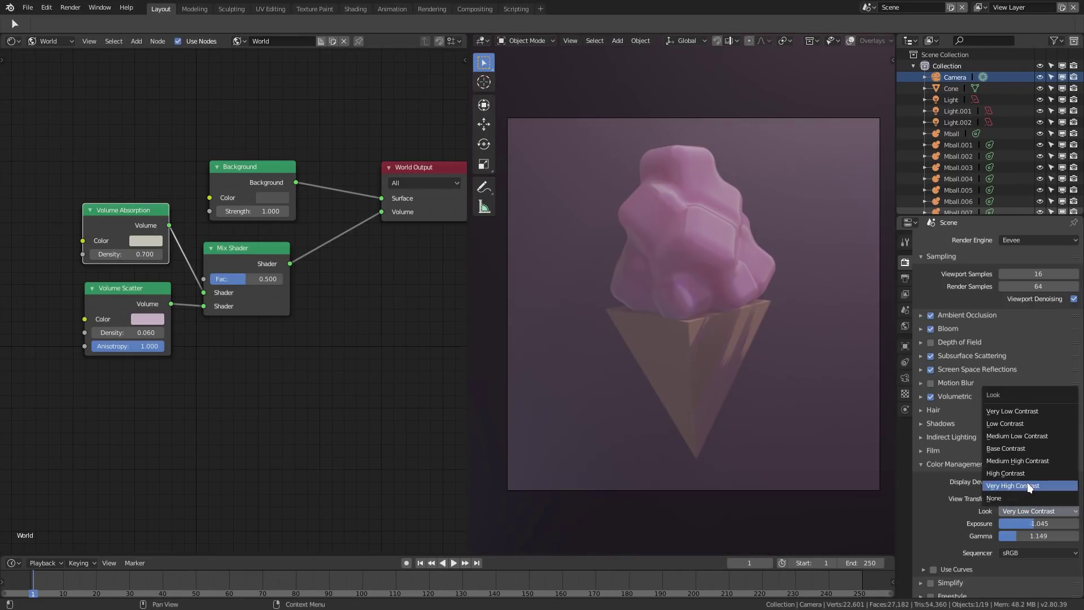
left_click(1029, 486)
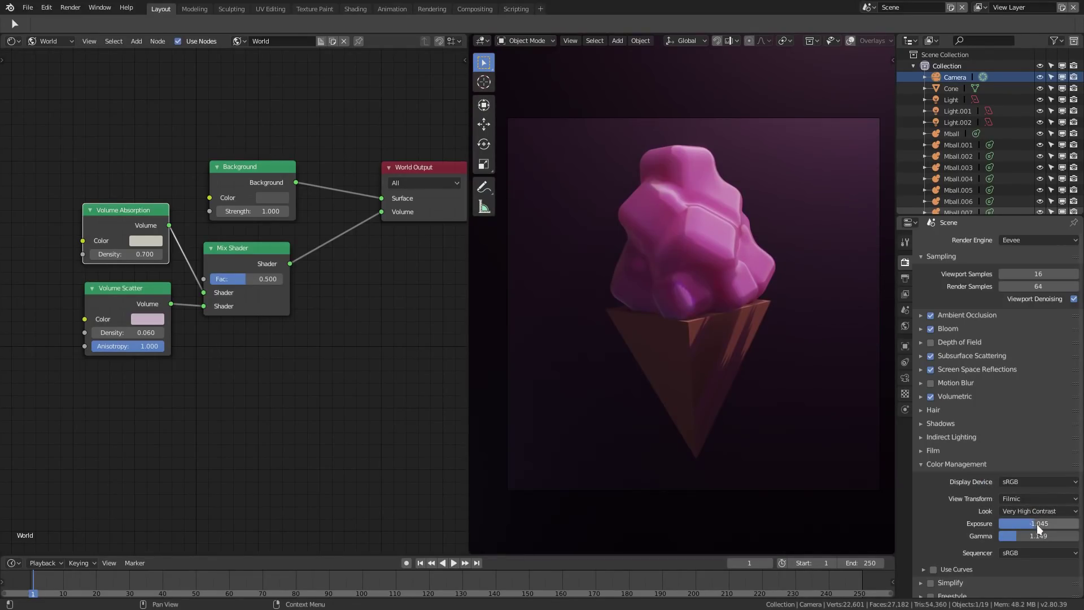
Set the color management exposure to 0.149.
left_click_drag(1037, 524, 995, 524)
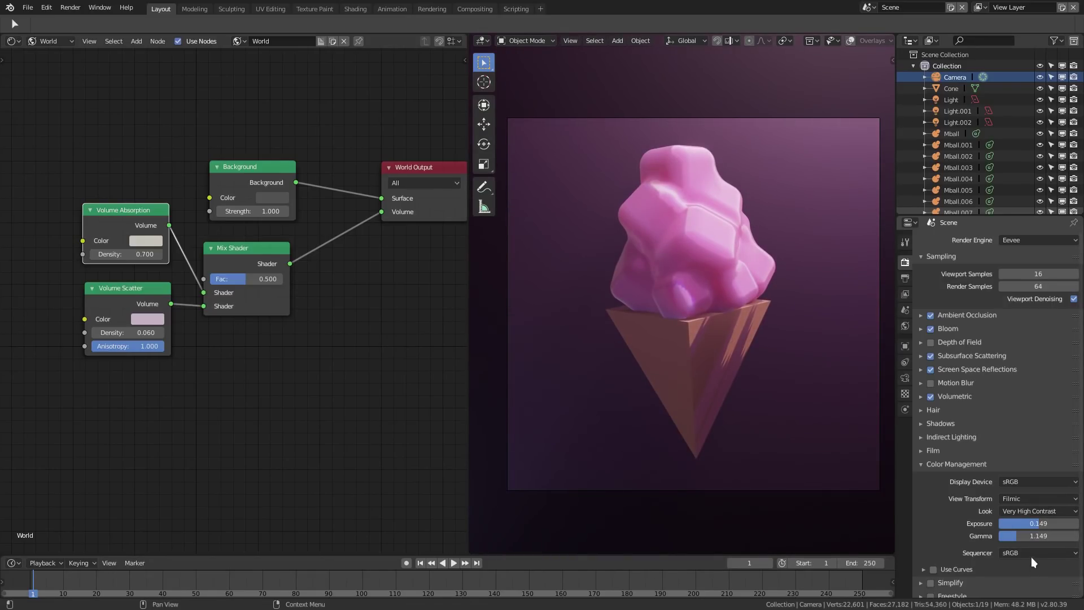
scroll(700, 381, "down", 4)
scroll(700, 381, "up", 4)
Brighten the World Background color and tint it a muted purple of about R 0.097, G 0.057, B 0.158.
left_click(279, 194)
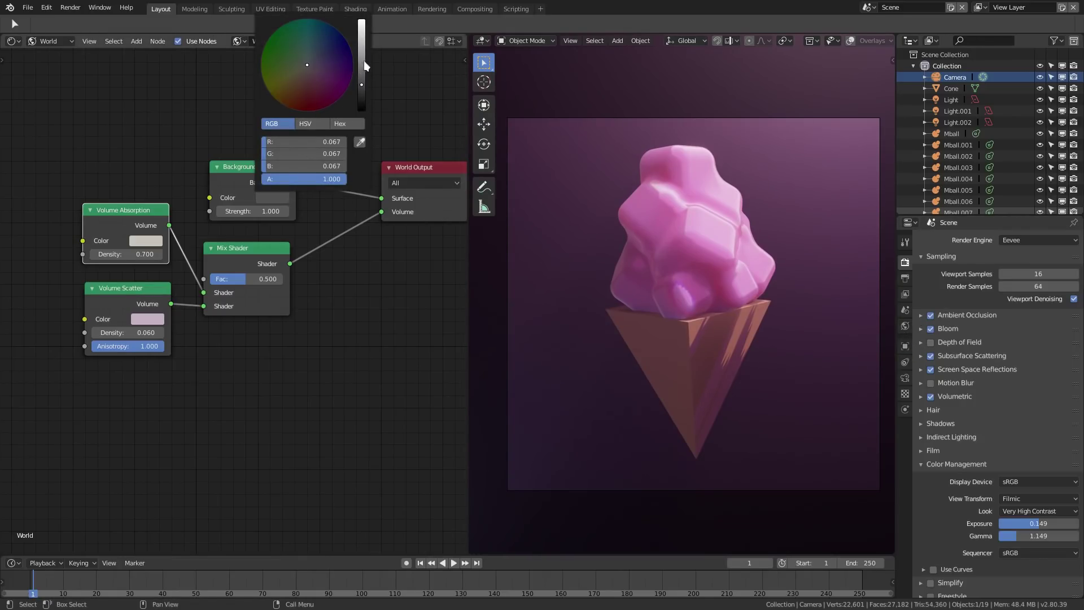
left_click_drag(362, 62, 362, 71)
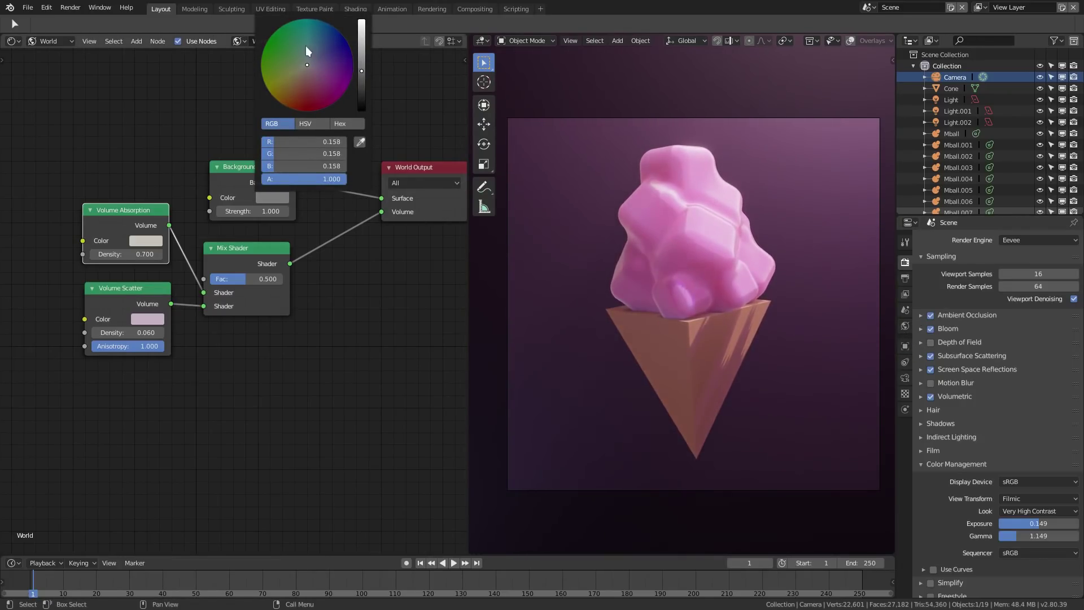
mouse_move(306, 46)
left_mouse_down()
mouse_move(328, 60)
mouse_move(333, 52)
mouse_move(269, 91)
mouse_move(269, 44)
mouse_move(342, 37)
mouse_move(327, 31)
mouse_move(313, 66)
left_mouse_up()
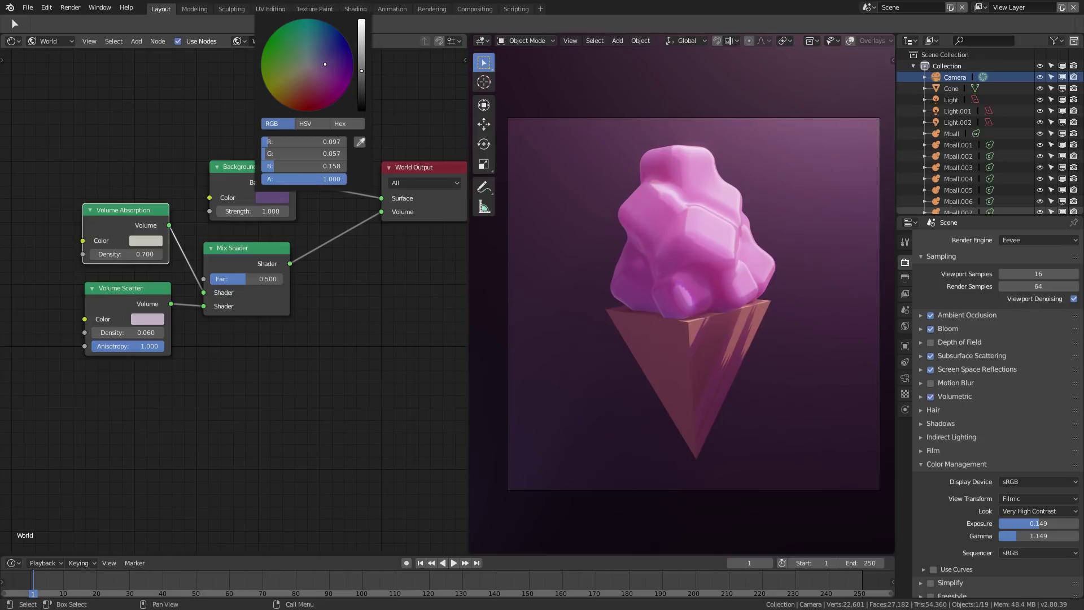
scroll(724, 350, "down", 2)
scroll(724, 350, "up", 5)
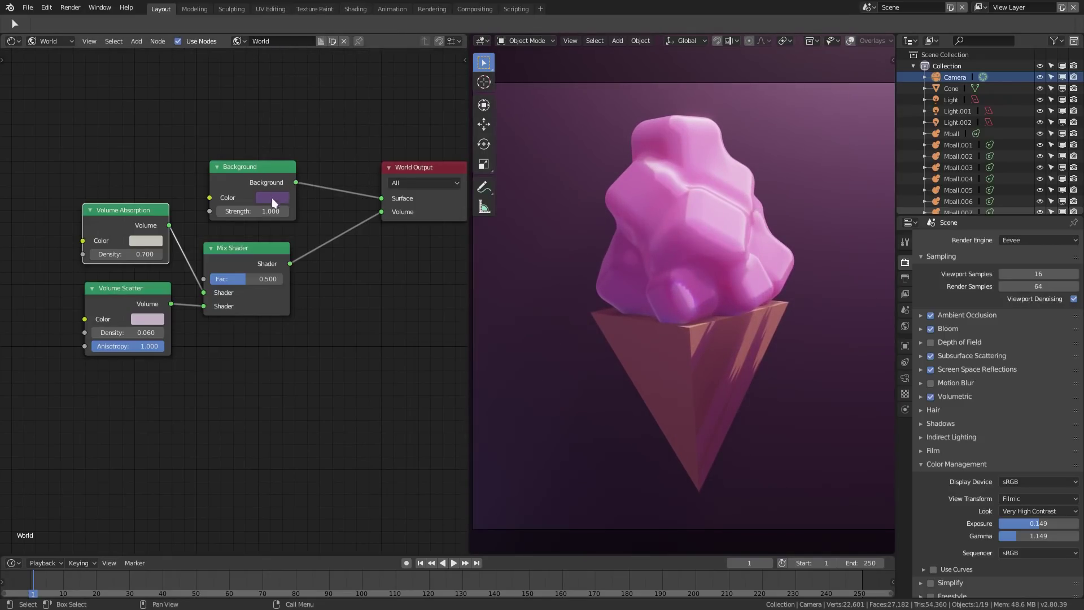
Set the Background strength to 1.300 and the Volume Absorption density to 0.500.
left_click_drag(266, 211, 299, 212)
mouse_move(145, 255)
left_mouse_down()
mouse_move(122, 254)
mouse_move(134, 254)
left_mouse_up()
scroll(645, 280, "down", 5)
scroll(743, 321, "up", 4)
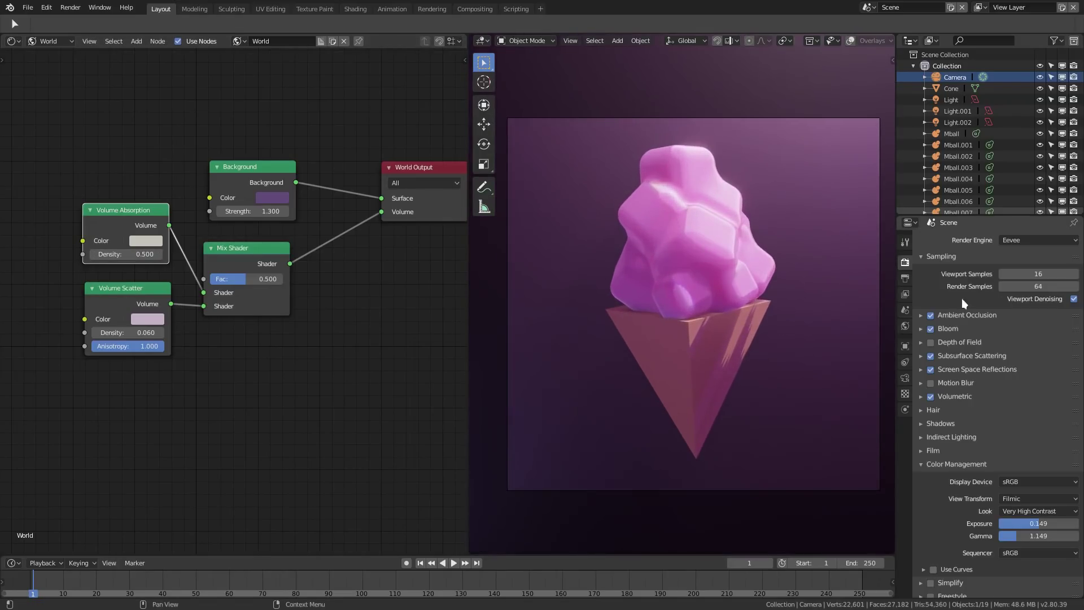
Set the camera's passepartout alpha to 1.000 in its viewport display settings.
left_click(905, 378)
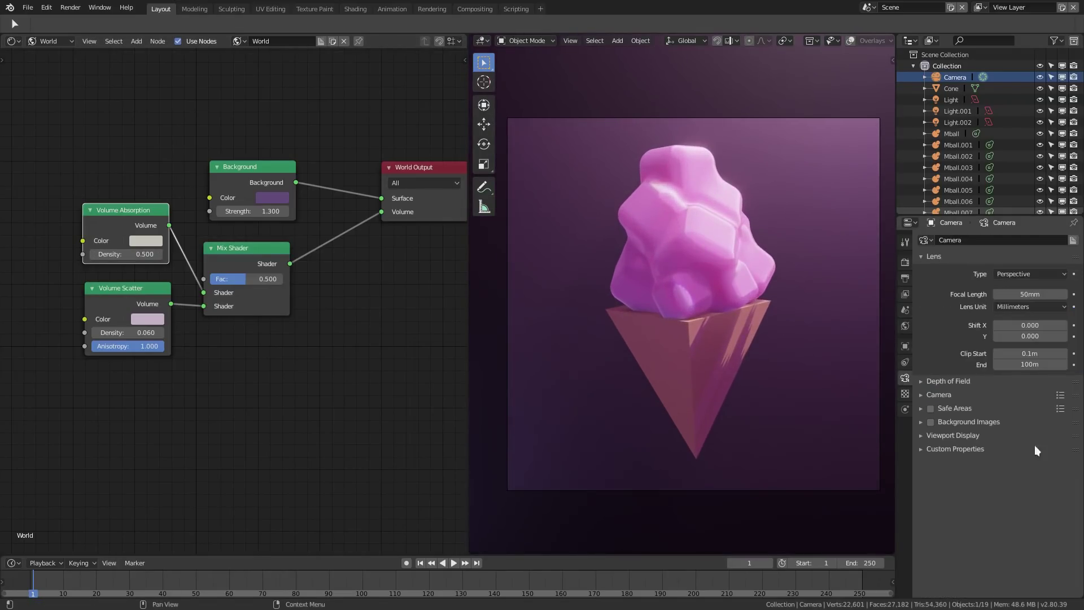
left_click(952, 436)
left_click_drag(1029, 496, 1068, 495)
scroll(706, 382, "down", 5)
scroll(706, 381, "up", 4)
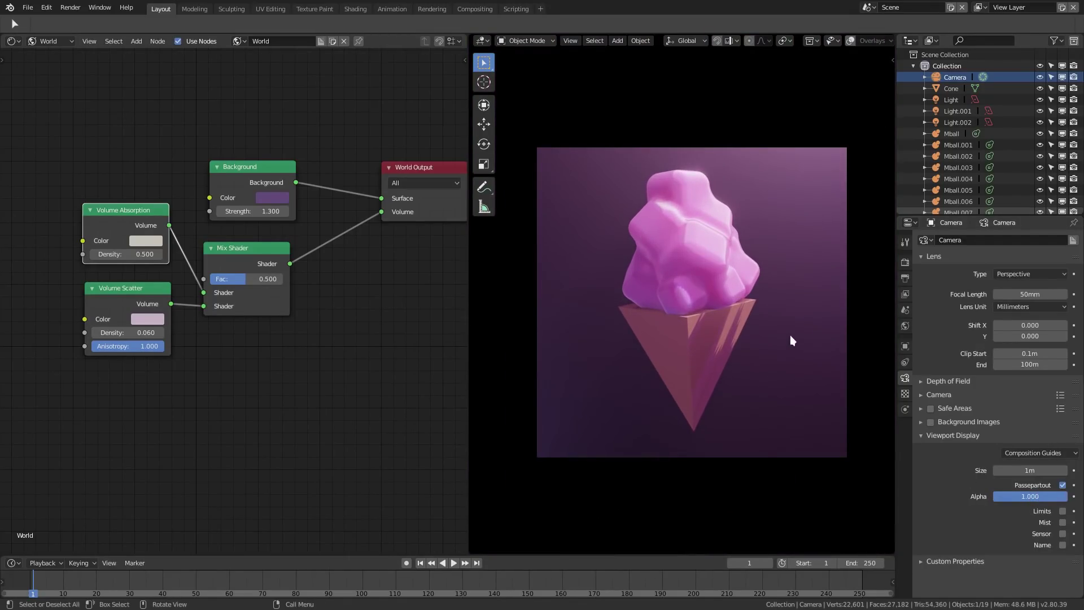
Set the Volume Scatter density to 0.160 and change its color to a stronger purple.
left_click_drag(130, 333, 141, 333)
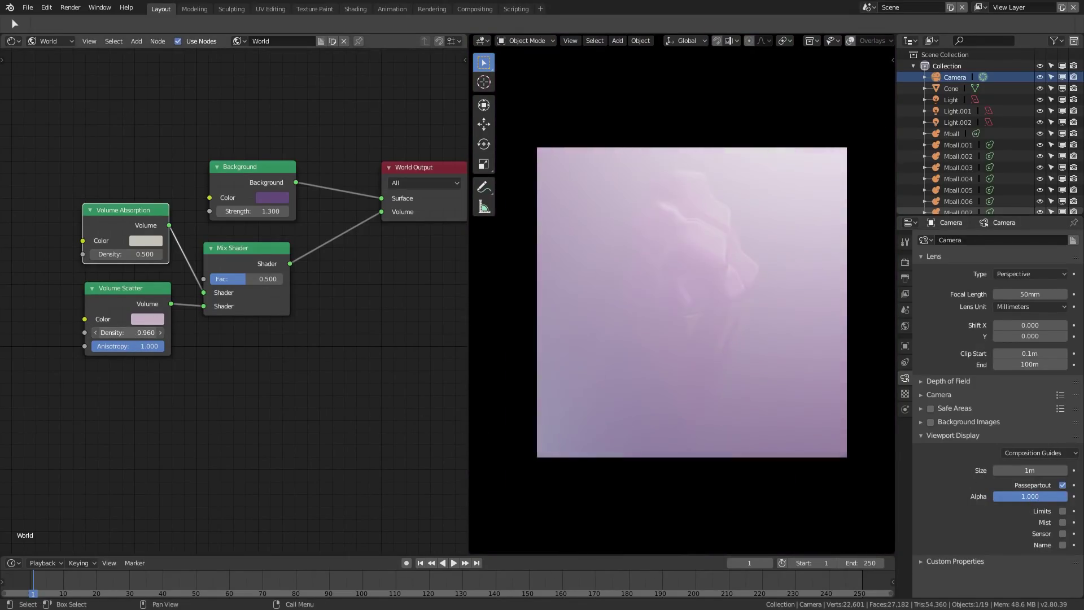
left_click(147, 319)
left_click(194, 198)
left_click(208, 184)
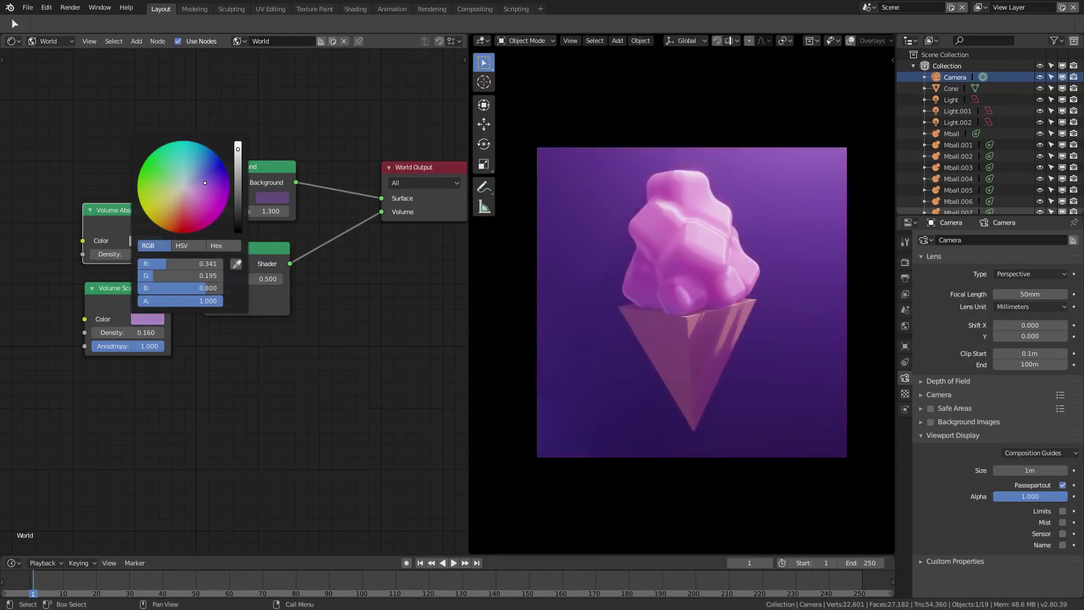
scroll(794, 343, "down", 4)
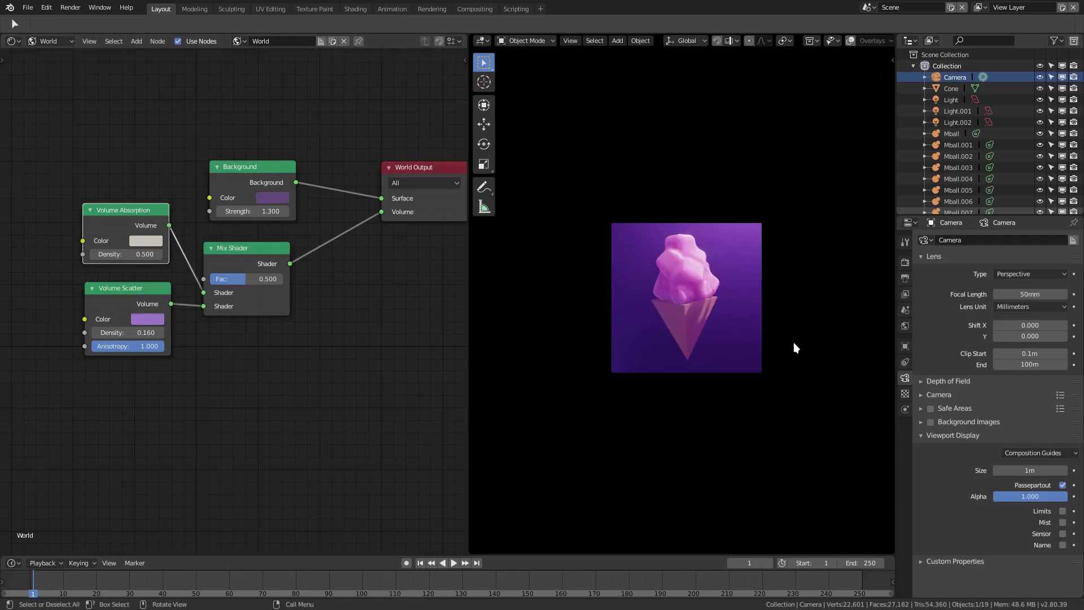
scroll(793, 344, "up", 5)
Set the Volume Absorption density to 0.700 and the Volume Scatter anisotropy to 0.091.
mouse_move(145, 332)
left_mouse_down()
mouse_move(158, 332)
mouse_move(112, 332)
mouse_move(129, 333)
left_mouse_up()
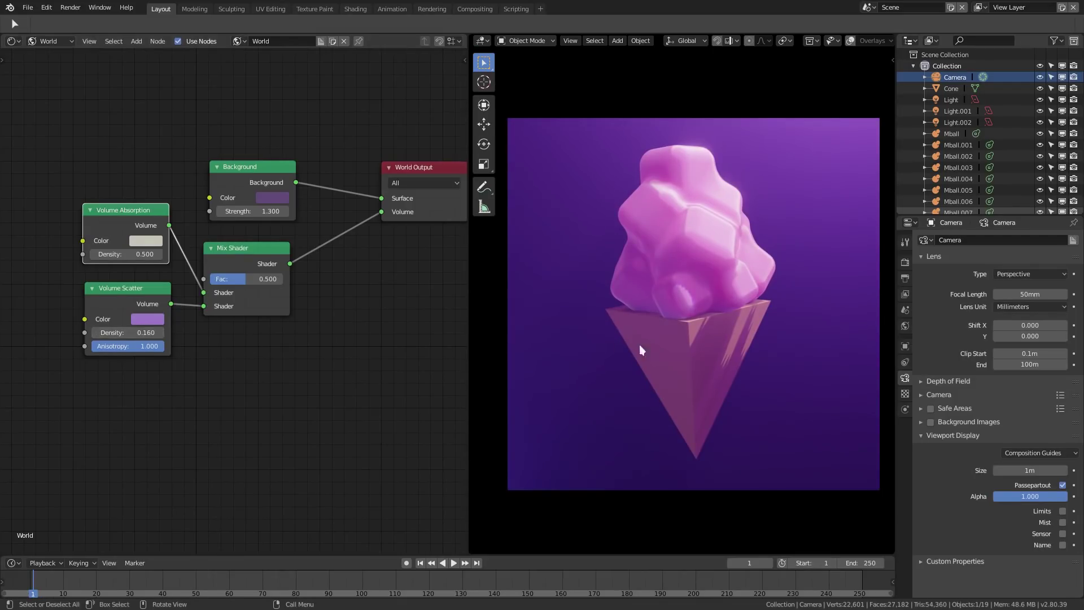
left_click_drag(113, 254, 146, 254)
mouse_move(126, 346)
left_mouse_down()
mouse_move(84, 345)
mouse_move(126, 346)
mouse_move(113, 346)
left_mouse_up()
scroll(737, 344, "down", 5)
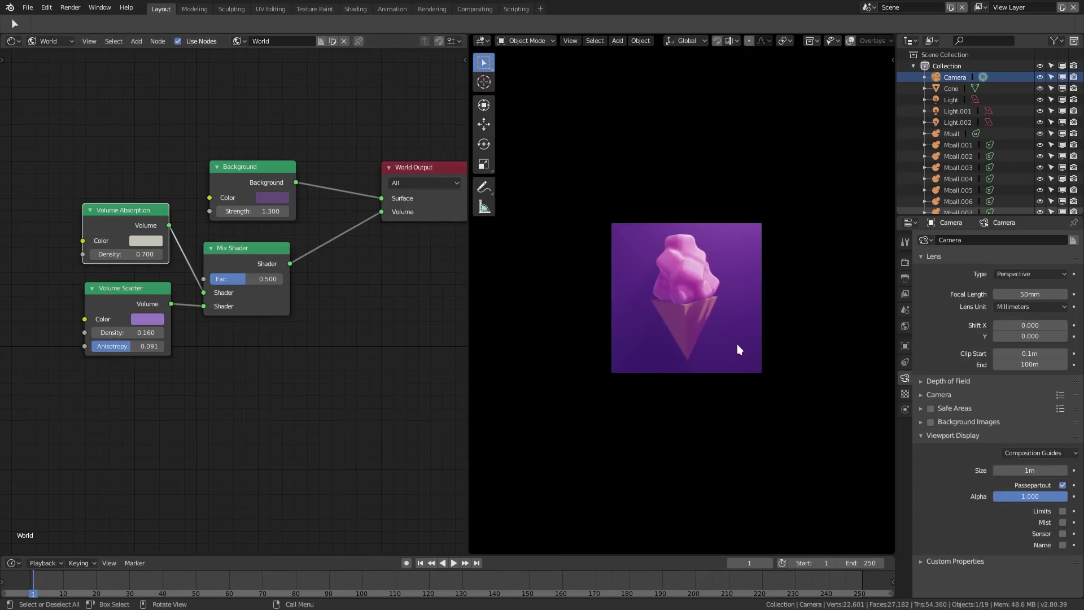
scroll(737, 344, "up", 4)
Turn the Eevee volumetric effect off and back on to compare the scene with and without fog.
left_click(905, 263)
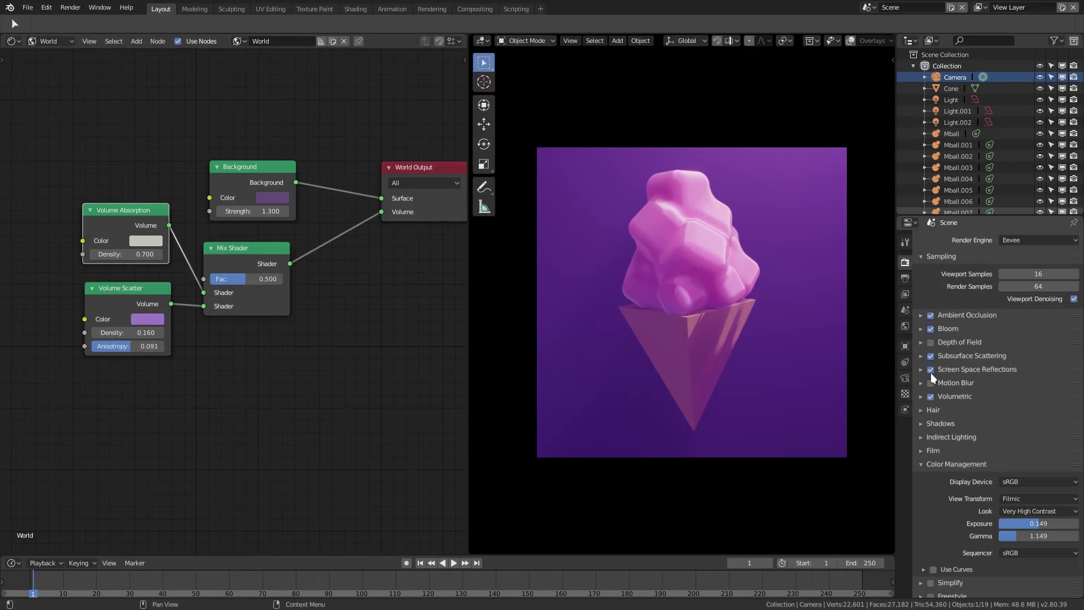
left_click(931, 396)
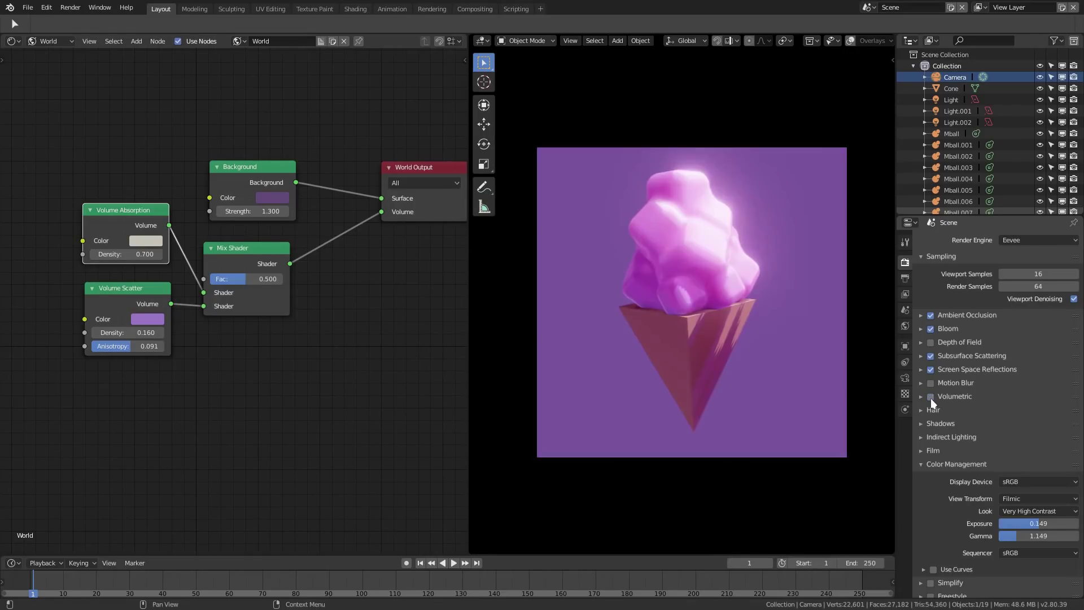
left_click(931, 396)
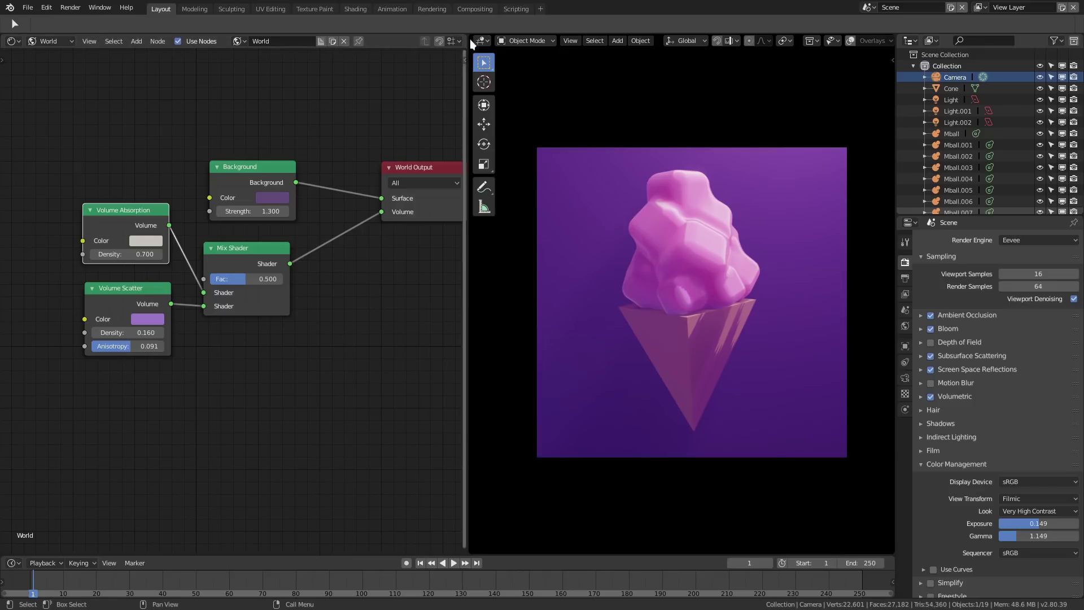
Expand the 3D viewport over the node editor and enable Depth of Field in the Eevee render settings.
left_click_drag(469, 36, 418, 113)
scroll(602, 278, "down", 3)
scroll(605, 280, "up", 3)
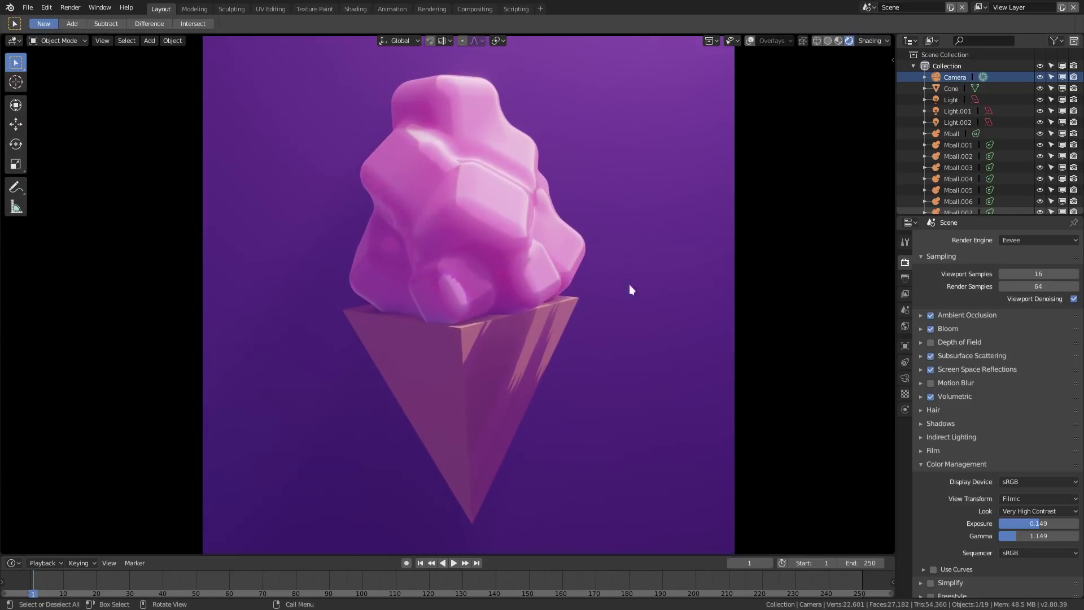
scroll(629, 283, "down", 1)
left_click(930, 342)
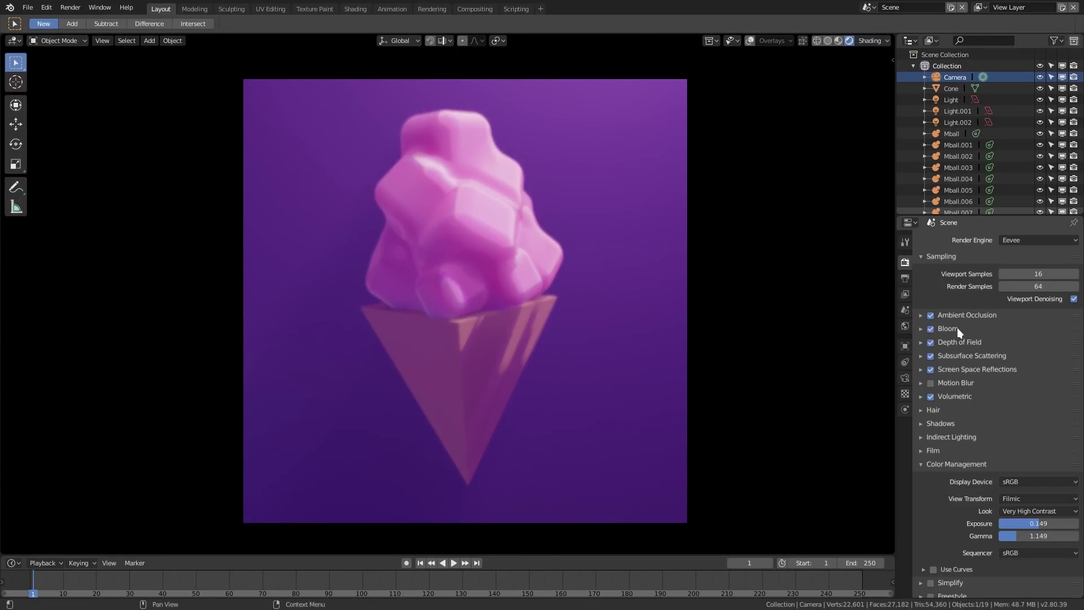
Leave the camera view with overlays on, show the camera's limits, and set its display size to 1.2 m.
left_click(904, 378)
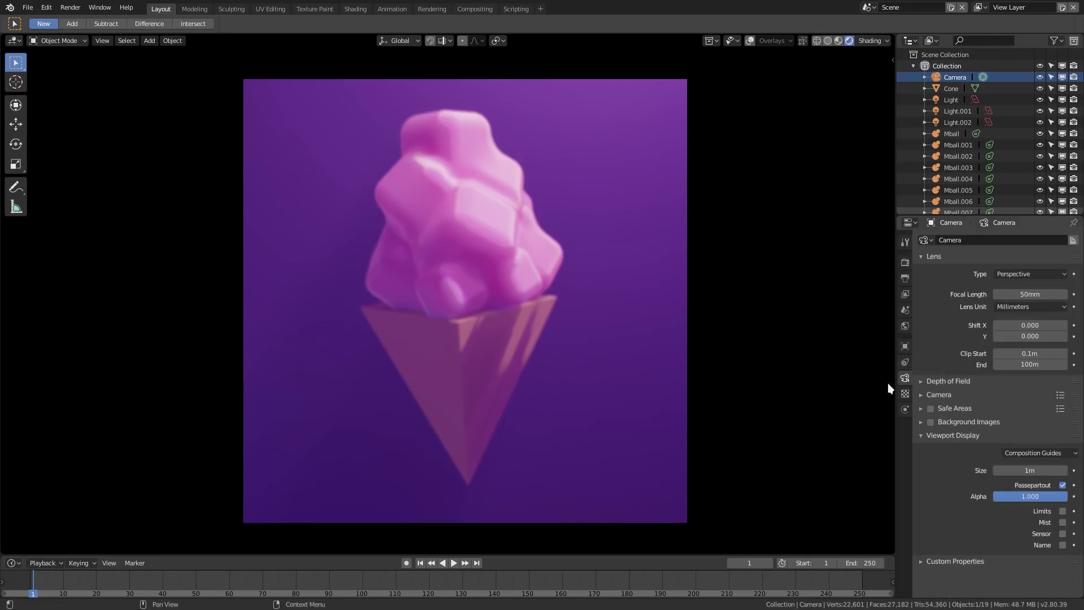
middle_click_drag(677, 390, 591, 373)
left_click(750, 41)
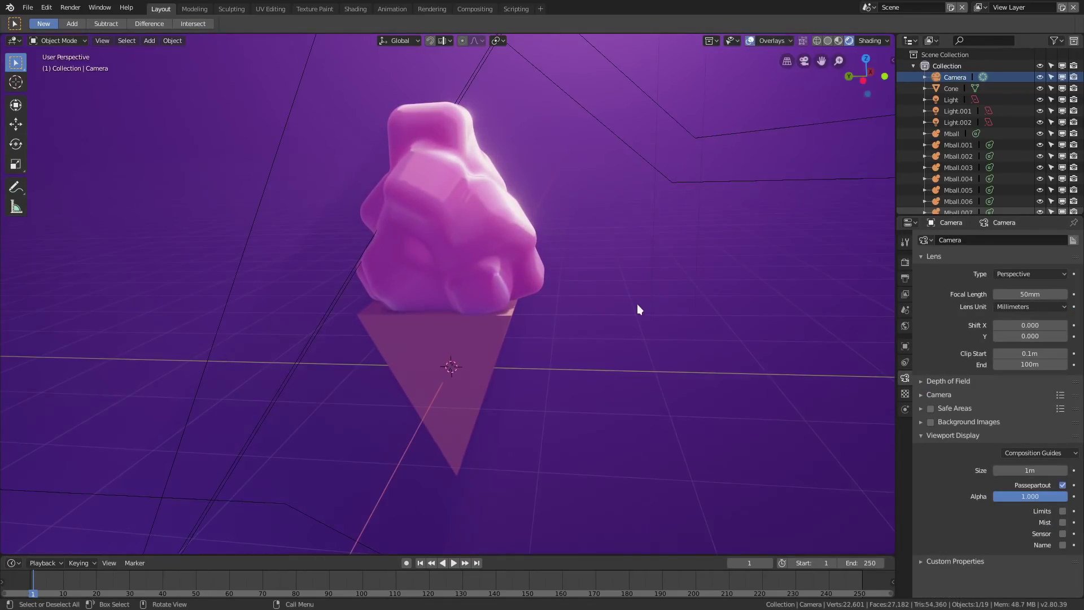
scroll(637, 305, "down", 3)
left_click(1063, 511)
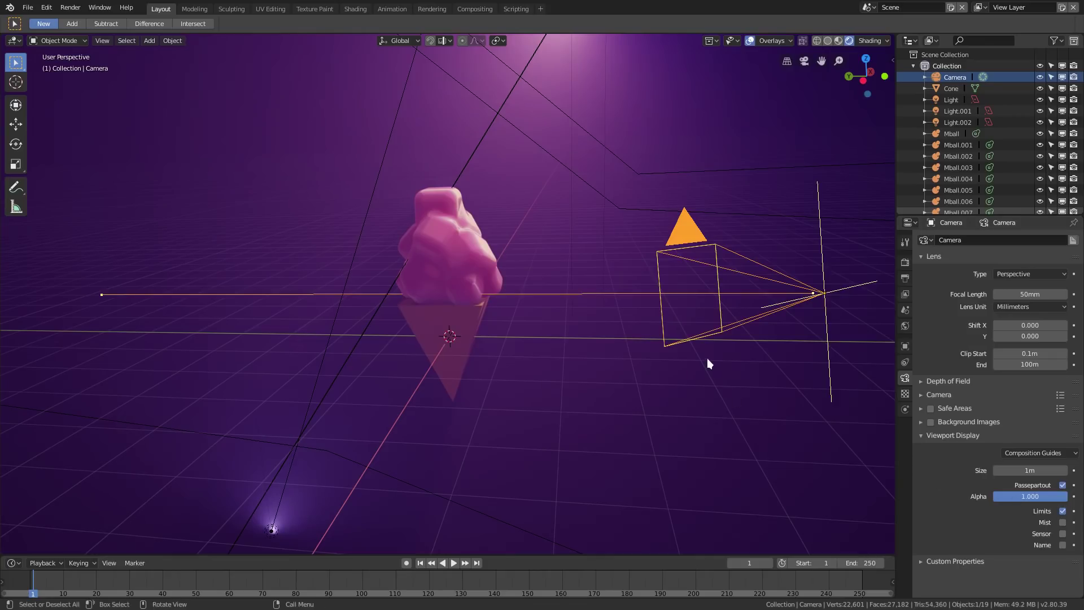
mouse_move(1033, 470)
left_mouse_down()
mouse_move(1065, 470)
mouse_move(1048, 471)
left_mouse_up()
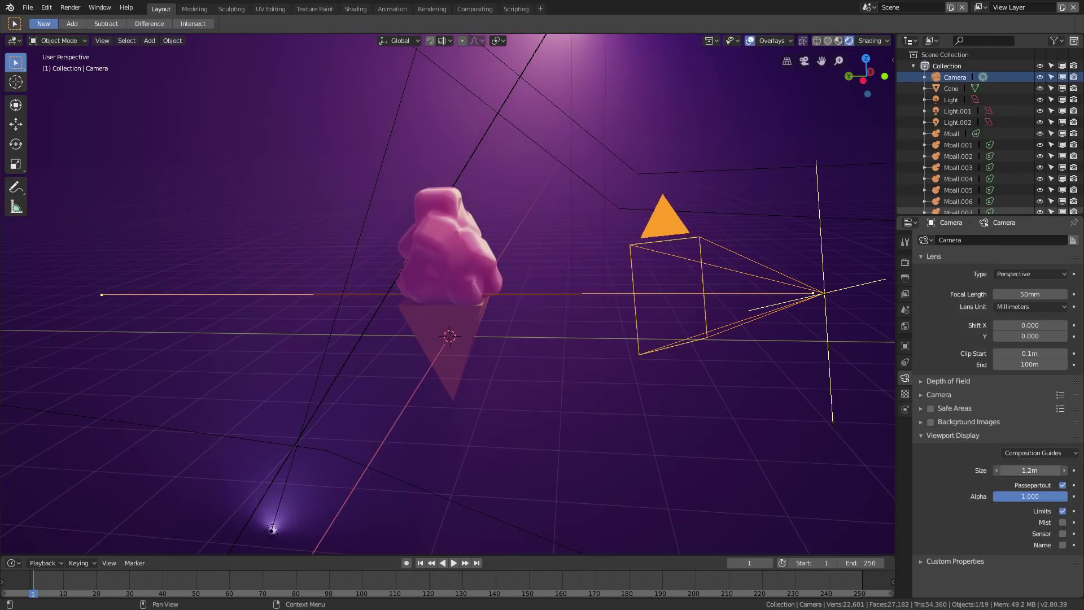
Set the camera's depth of field focus distance to 5.3 m so the focus marker reaches the ice cream.
left_click(939, 395)
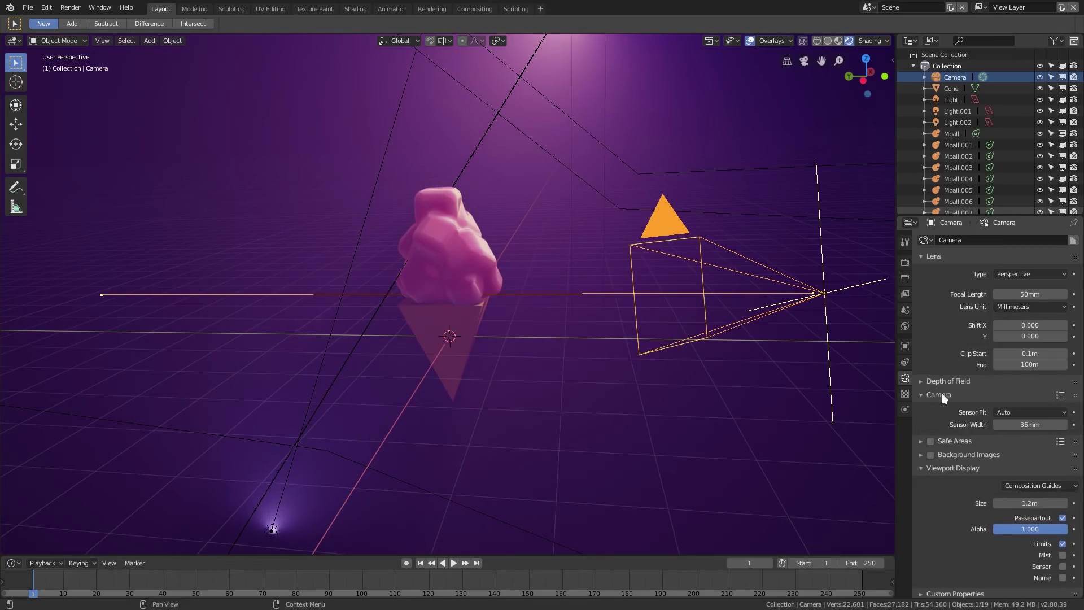
left_click(941, 394)
left_click(943, 378)
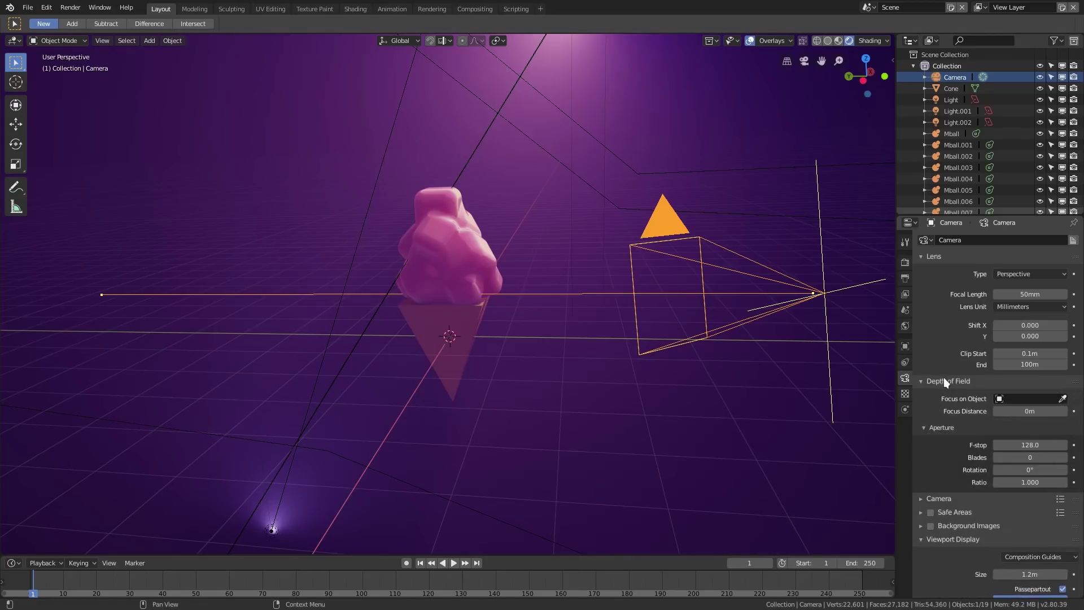
left_click_drag(1031, 412, 1051, 412)
middle_click_drag(838, 378, 890, 389)
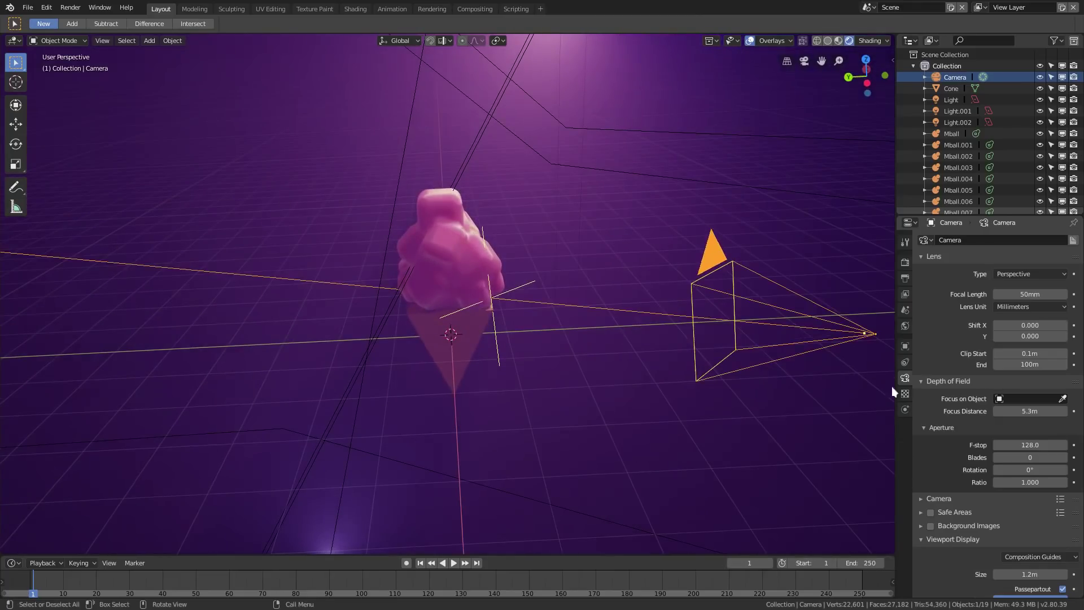
Return to the camera view and tune the aperture f-stop through 0.1 and 0.2 to 0.3.
left_click_drag(1027, 441, 982, 442)
key("KP_0")
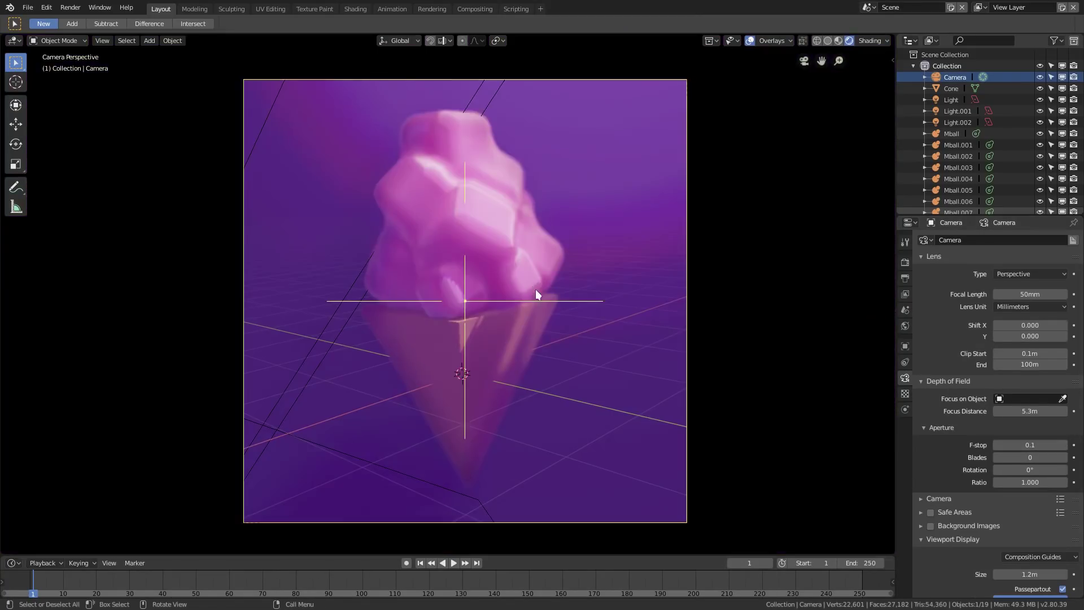
left_click(1063, 445)
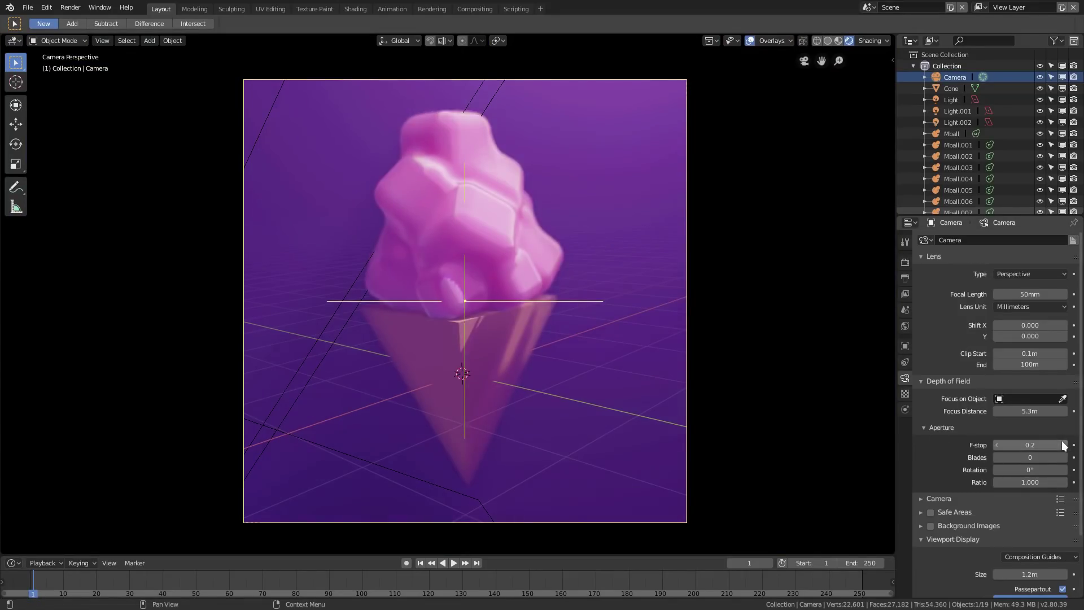
left_click(1064, 445)
left_click(998, 445)
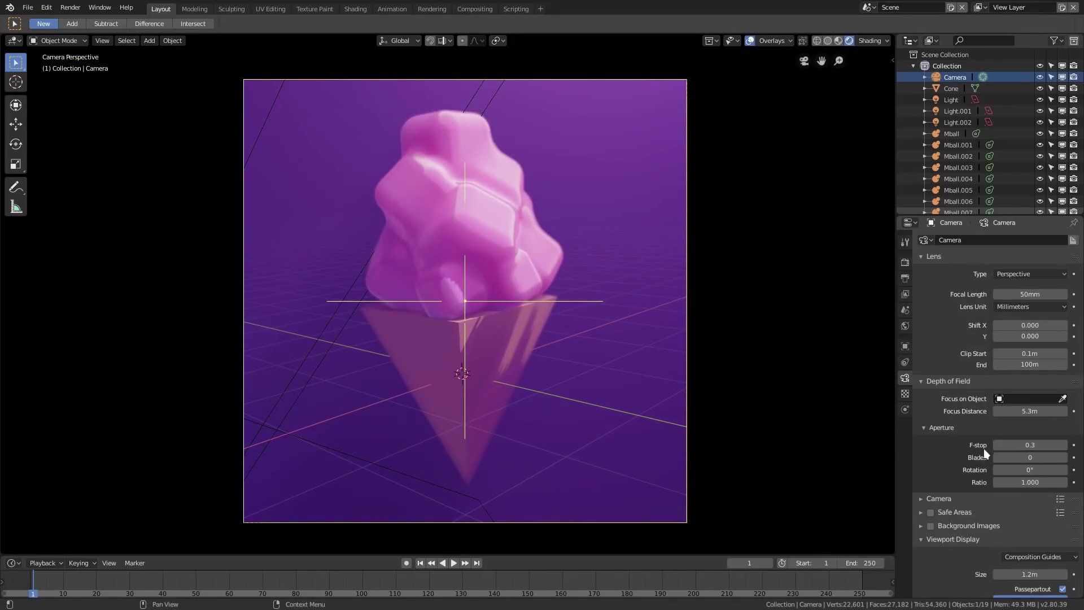
Lower the camera's aperture f-stop to 0.2 and hide the viewport overlays.
scroll(599, 364, "up", 3)
scroll(599, 364, "down", 4)
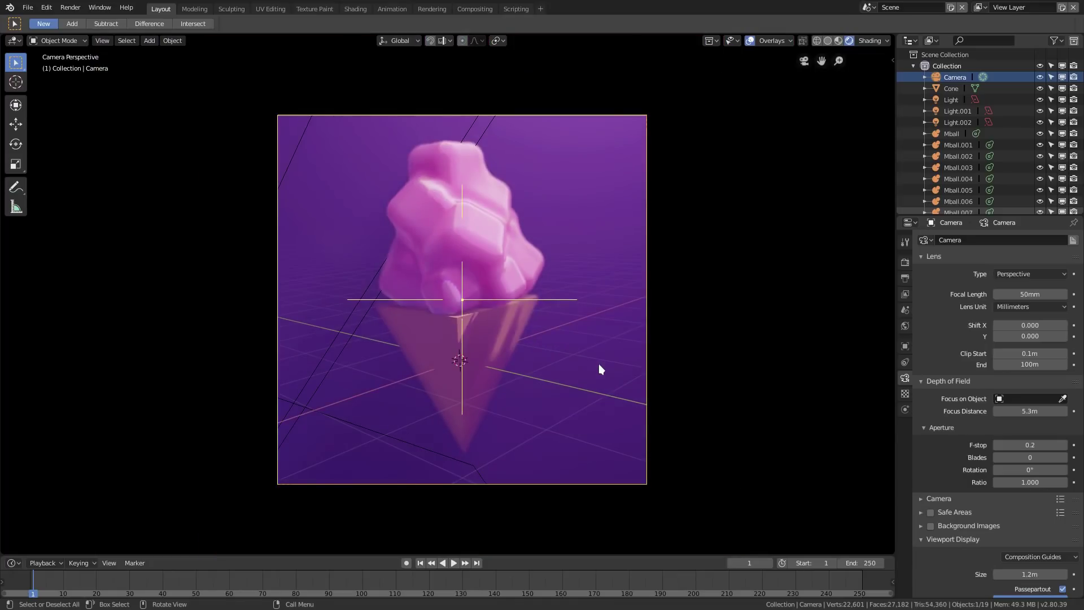
left_click(751, 42)
scroll(497, 299, "up", 1)
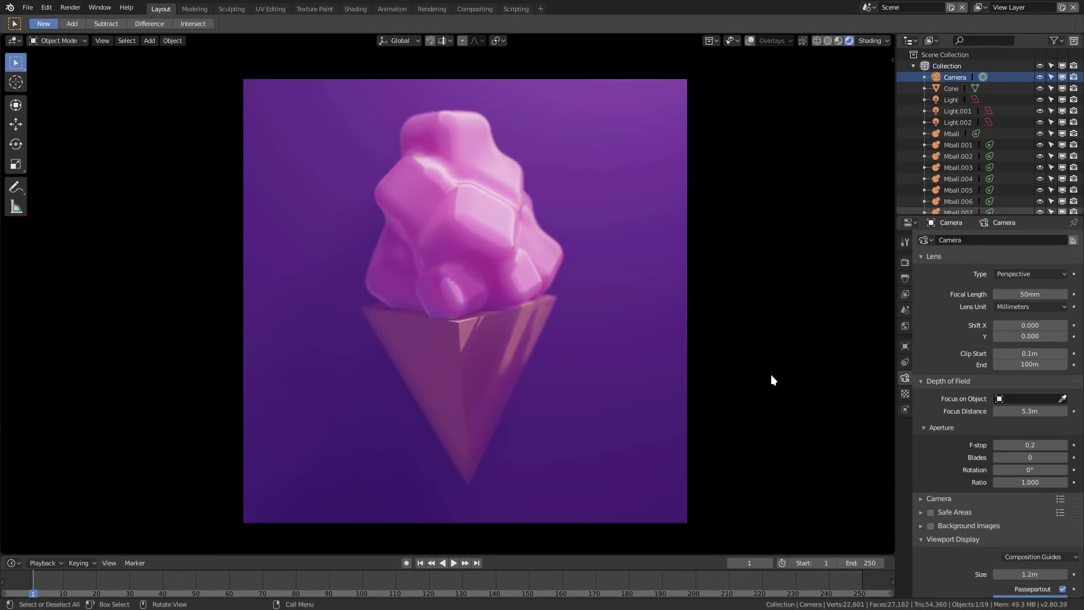
Set the aperture f-stop to 0.1, check the blur across the ice cream, and open the render settings.
mouse_move(1036, 444)
left_mouse_down()
mouse_move(1022, 444)
mouse_move(1035, 445)
left_mouse_up()
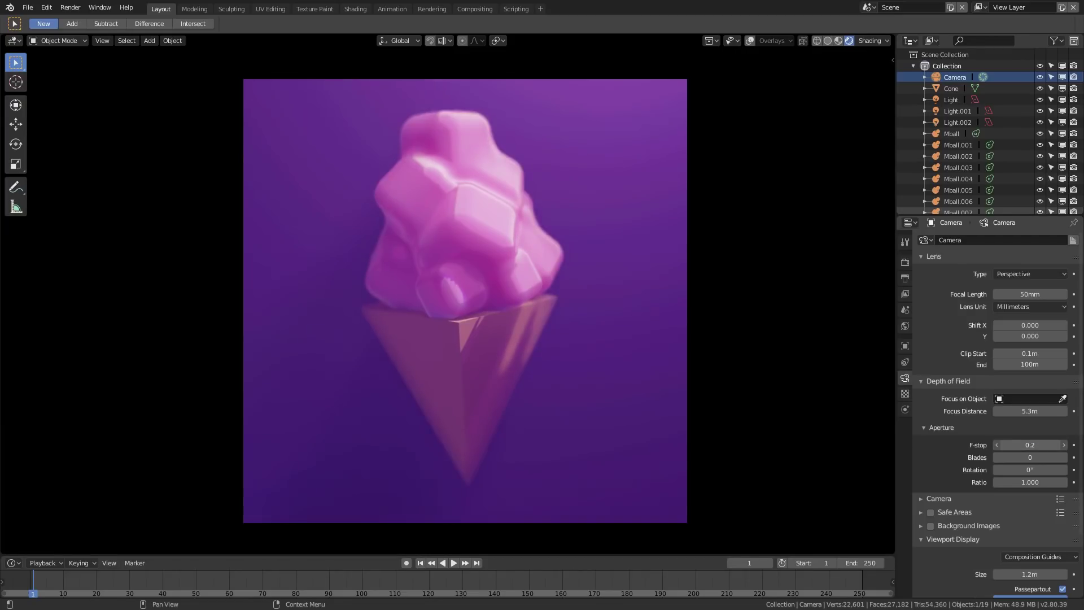
left_click(997, 445)
scroll(582, 359, "down", 2)
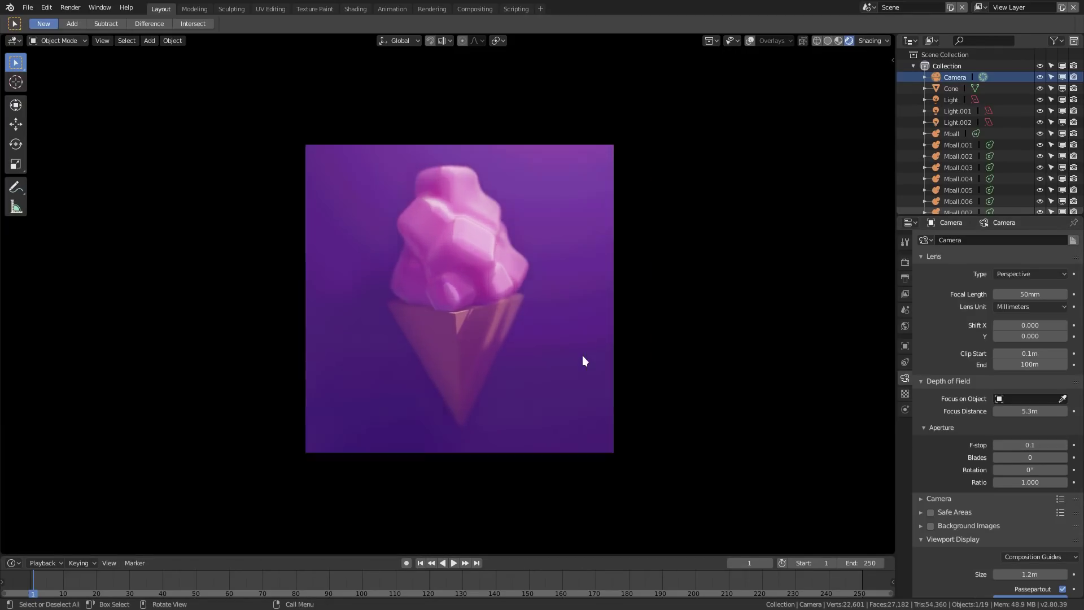
scroll(583, 361, "up", 3)
scroll(583, 361, "down", 2)
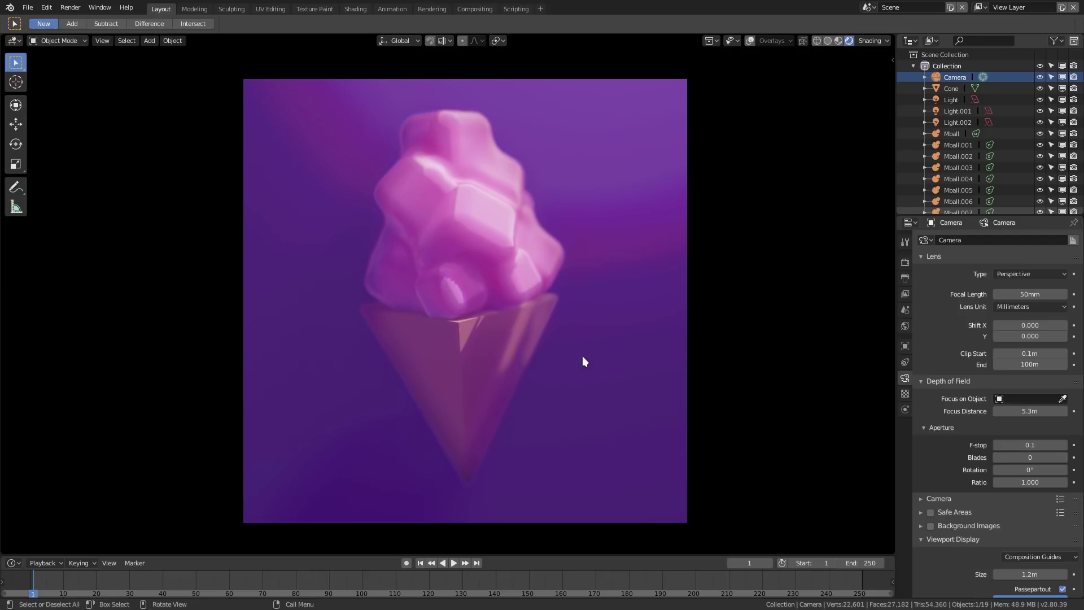
scroll(774, 358, "down", 2)
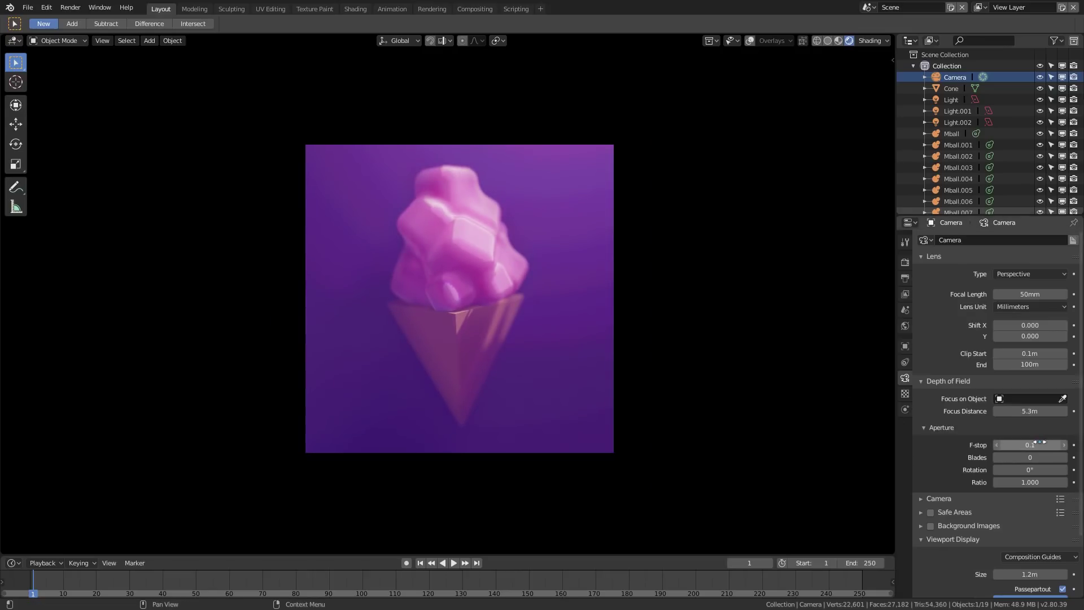
left_click(905, 262)
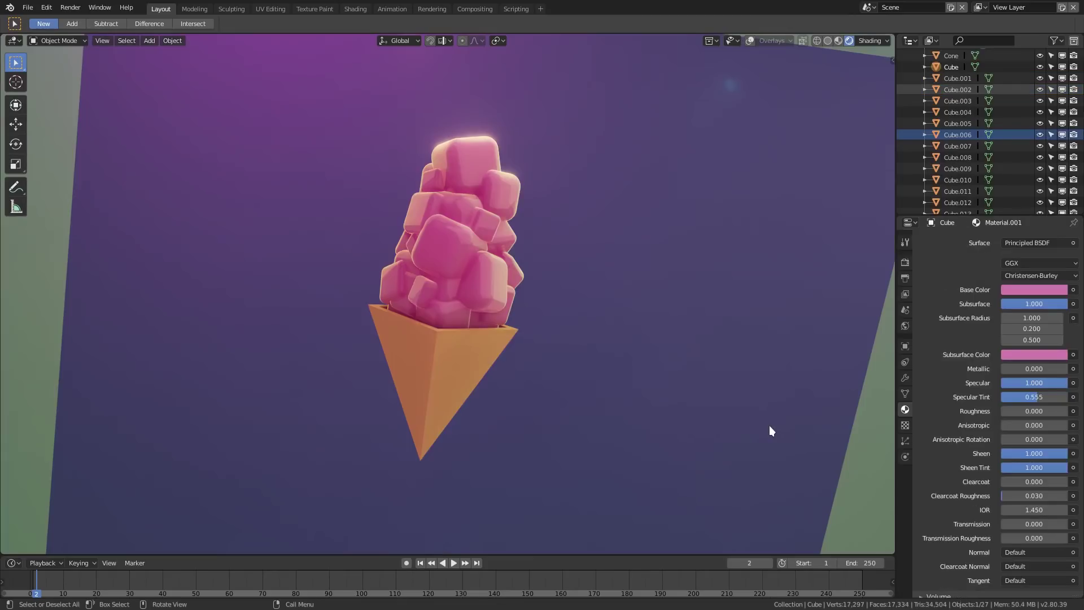
Select the tall rounded cube at the lower front of the pink stack and check its modifiers.
middle_click_drag(771, 431, 499, 387)
scroll(478, 413, "up", 2)
left_click(479, 299)
scroll(502, 319, "up", 2)
left_click(905, 377)
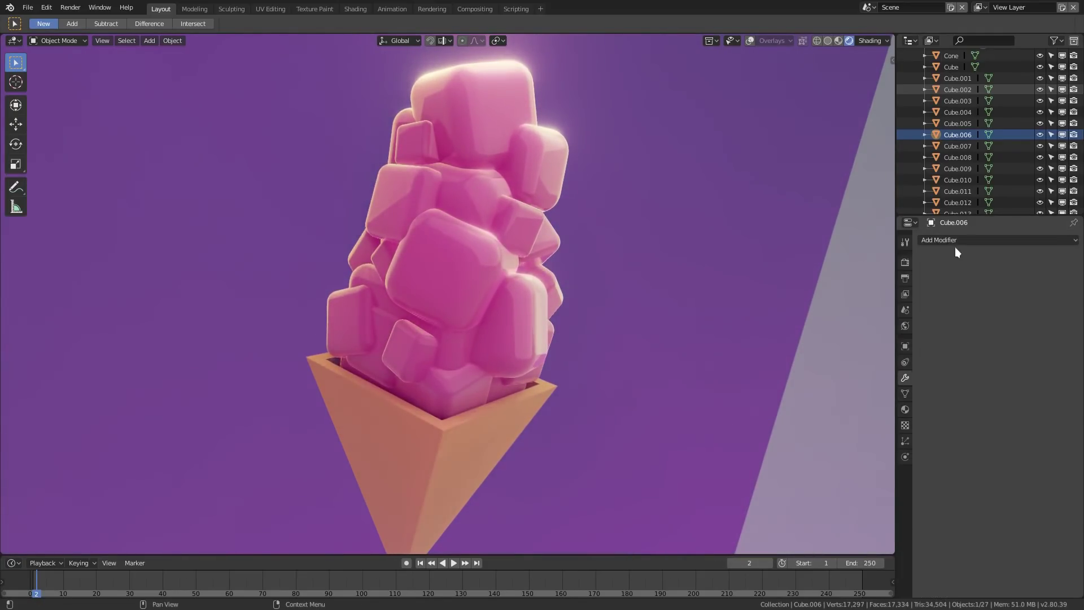
scroll(432, 282, "up", 2)
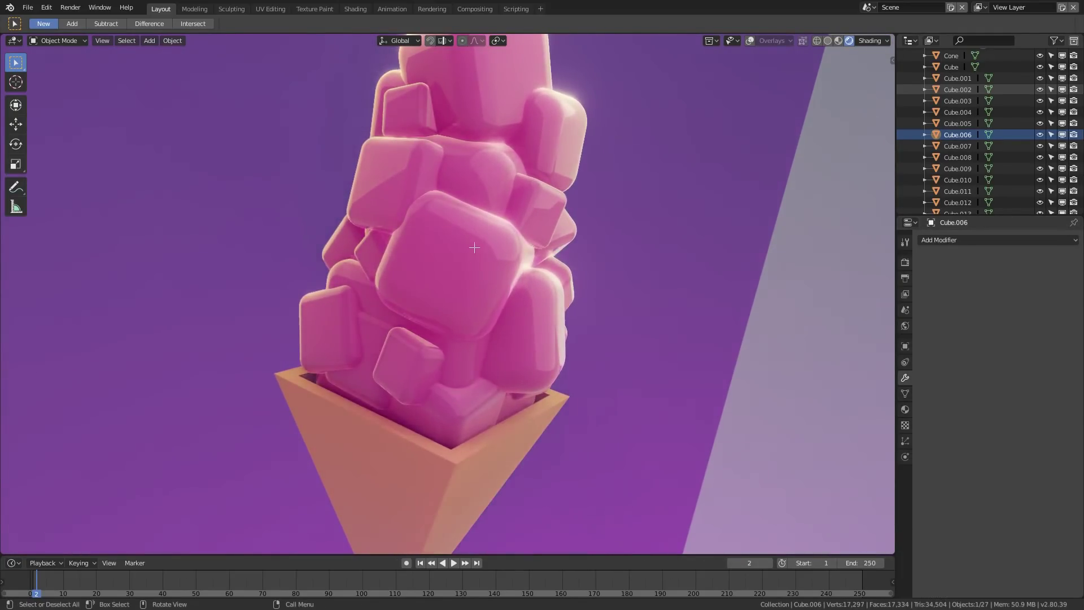
Examine the selected cube's bevel geometry in Edit Mode and return to Object Mode.
key("Tab")
key("Tab")
middle_click_drag(597, 350, 574, 355)
key("Tab")
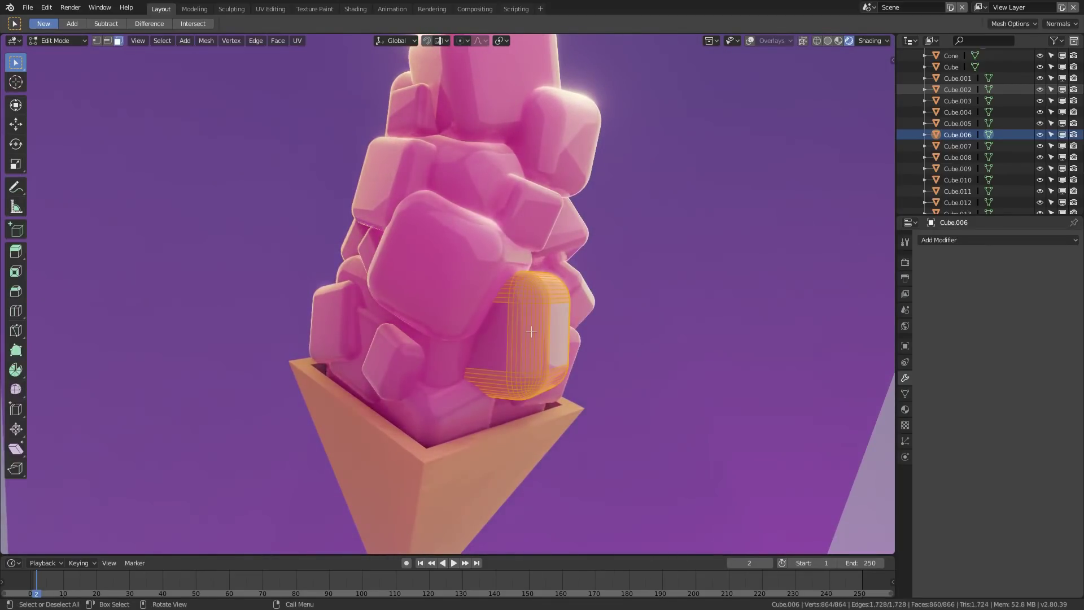
key("Tab")
Add a new mesh cube, show the overlays, and move the cube beside the ice cream cone.
scroll(581, 280, "down", 5)
key("shift+a")
mouse_move(580, 282)
left_click(625, 293)
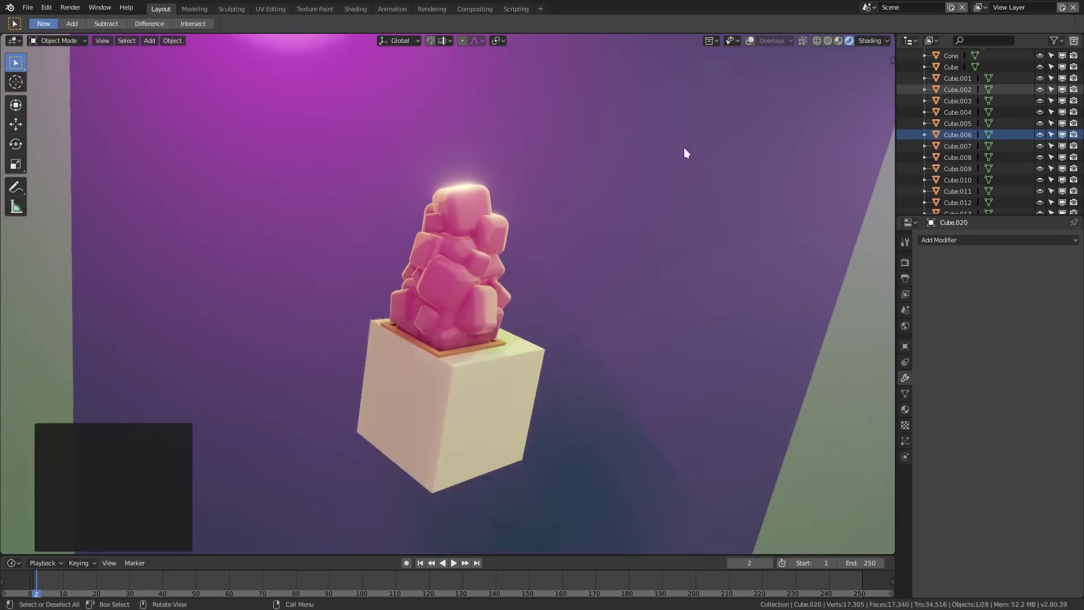
left_click(749, 41)
middle_click_drag(560, 169, 531, 136)
key("g")
left_click(617, 266)
Bevel all edges of the new cube with 9 segments and an offset of about 0.44 m.
key("Tab")
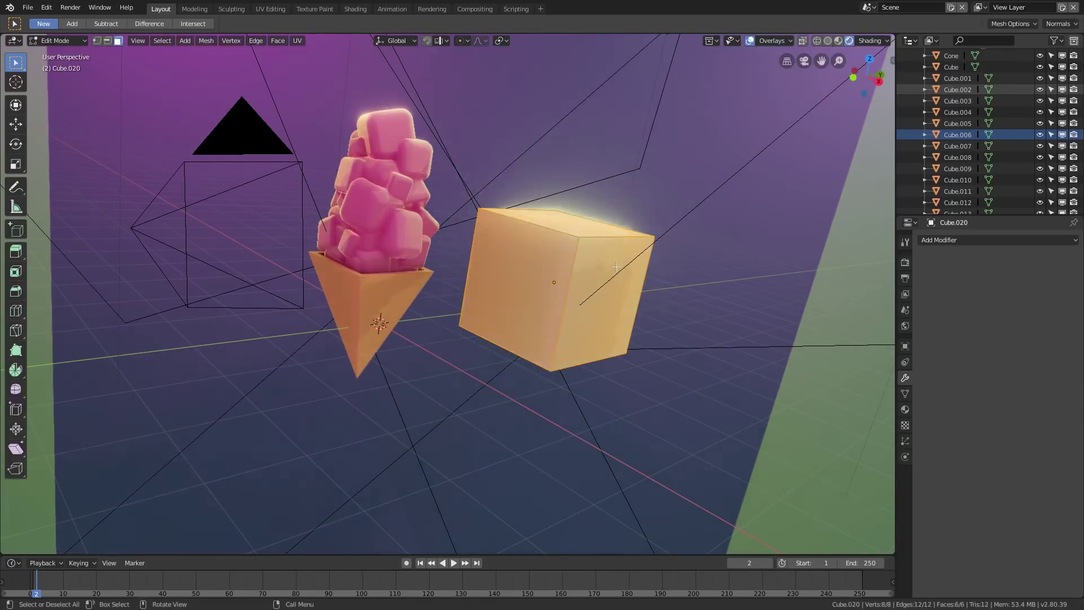
scroll(617, 267, "up", 6)
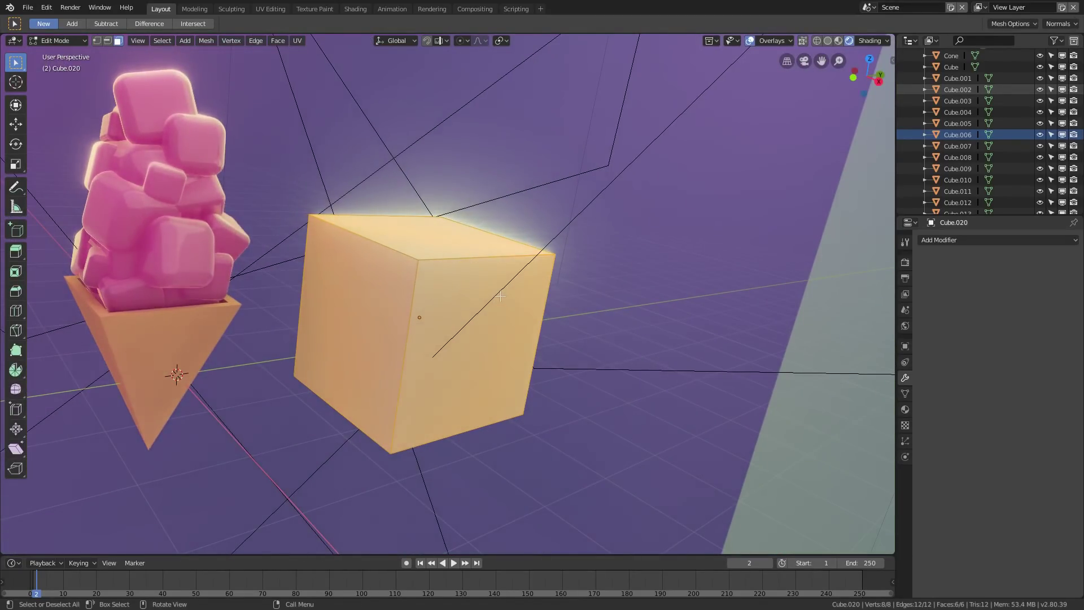
key("ctrl+b")
scroll(537, 290, "up", 3)
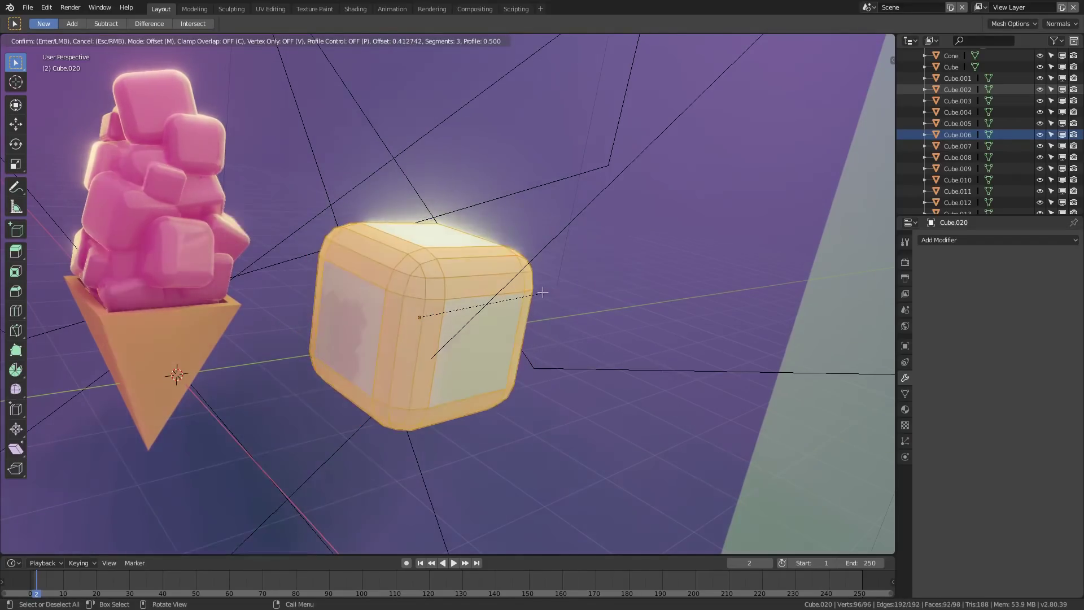
scroll(539, 291, "up", 5)
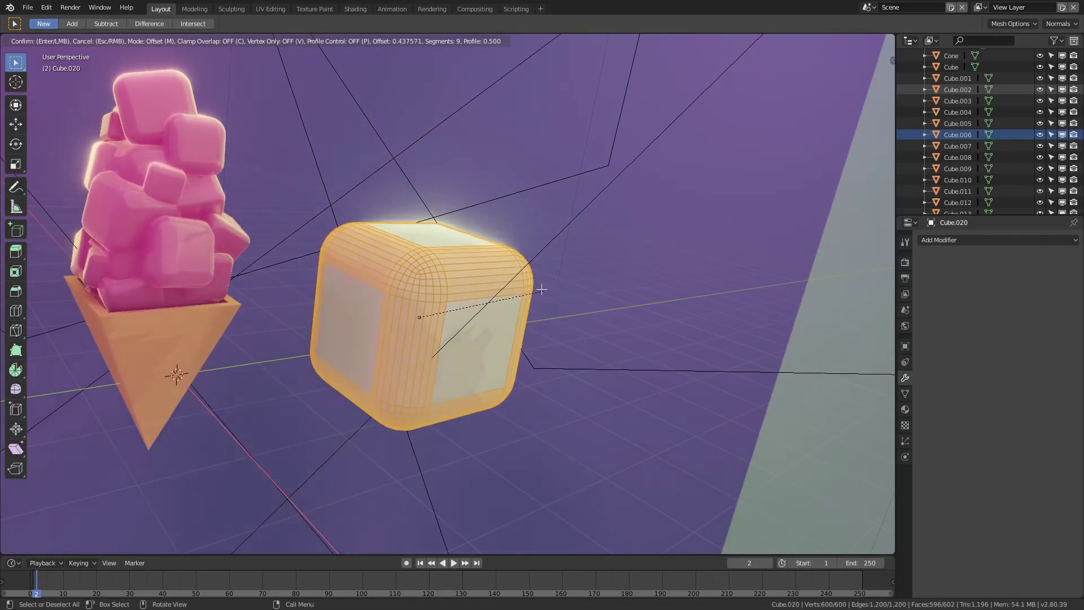
left_click(539, 289)
key("Tab")
Apply smooth shading to the beveled cube.
mouse_move(562, 319)
middle_mouse_down()
mouse_move(578, 326)
mouse_move(559, 325)
middle_mouse_up()
left_click(173, 41)
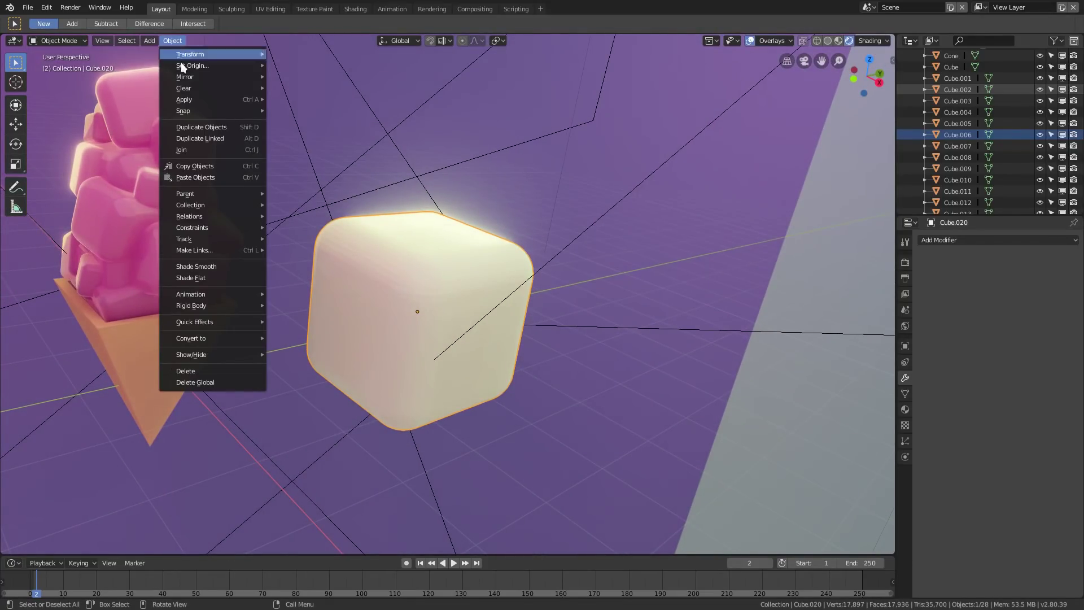
left_click(196, 266)
Duplicate the rounded cube about 0.17, 0.76 and 1.19 m along X, Y and Z, and rotate the copy freely.
key("shift+d")
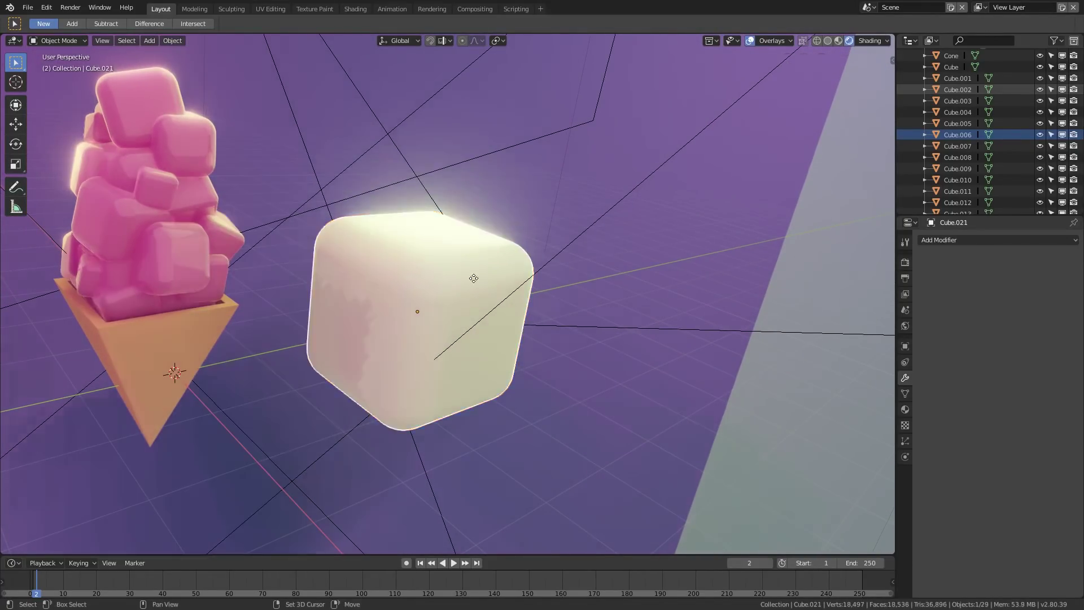
left_click(588, 214)
key("r")
key("r")
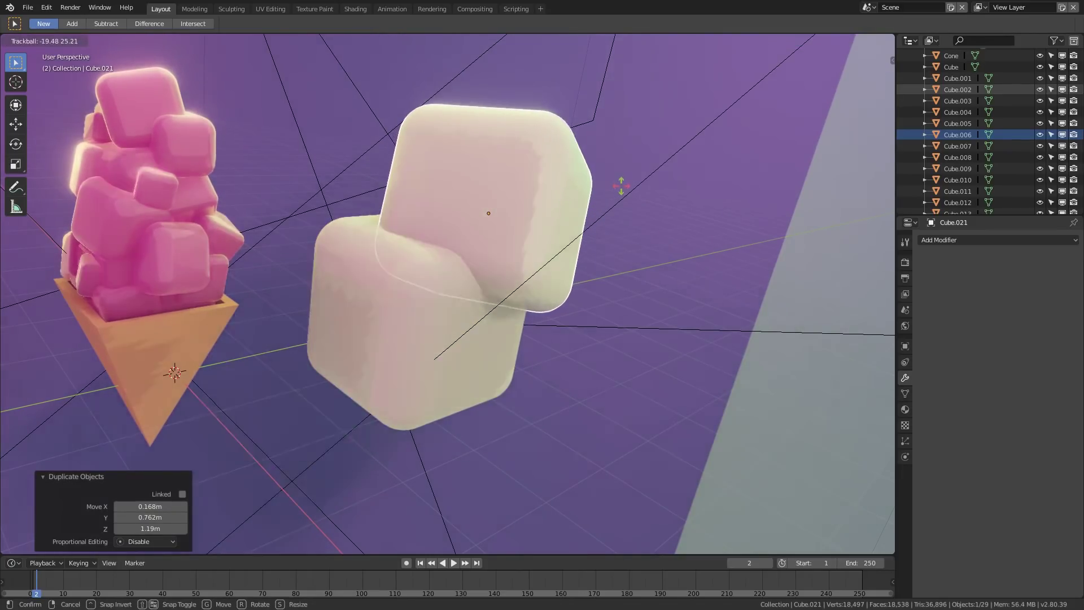
left_click(626, 193)
Scale the copy down and move it about -0.14, -0.26 and -0.25 m along X, Y and Z into the original cube.
key("s")
left_click(585, 225)
key("g")
left_click(558, 242)
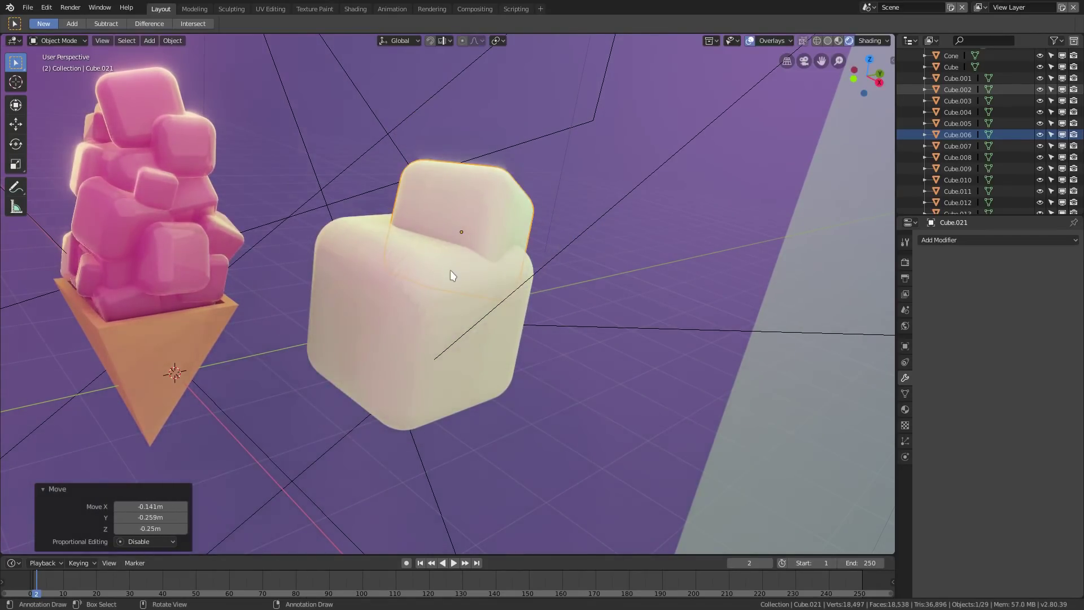
Delete both demonstration cubes beside the cone.
key("Delete")
left_click(443, 281)
key("Delete")
View the blocky ice cream through the camera with the overlays hidden and the frame fitted to the viewport.
middle_click_drag(326, 282, 507, 311, "shift")
left_click(622, 309)
key("KP_0")
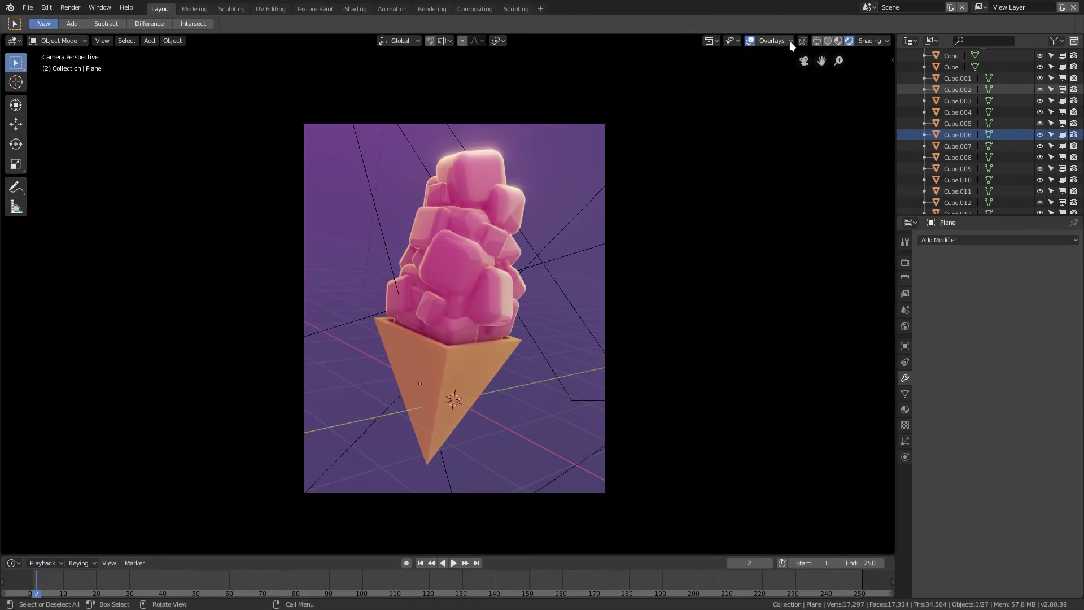
left_click(750, 40)
key("Home")
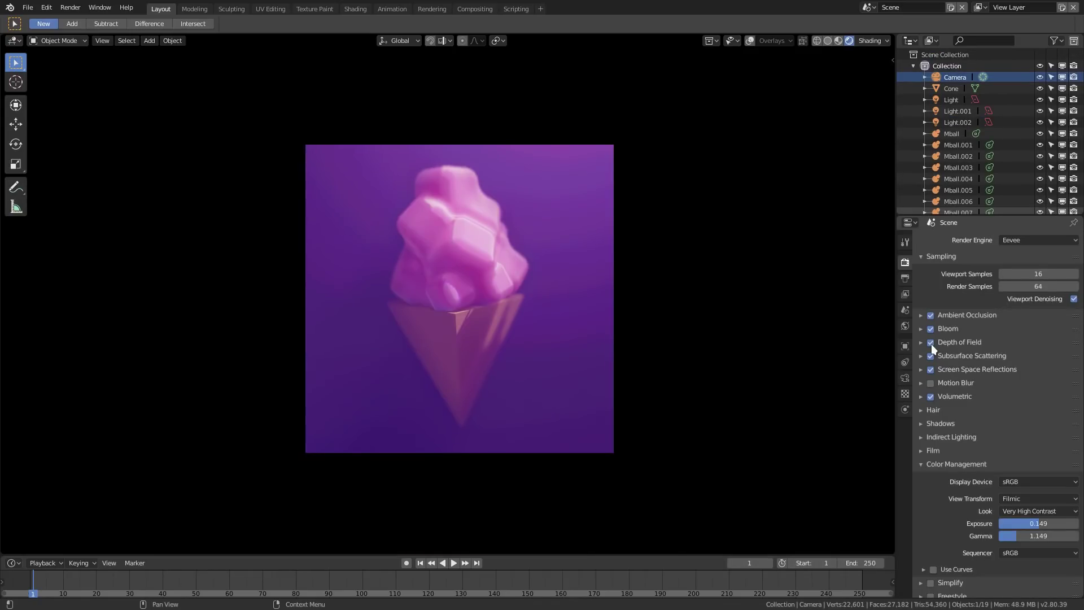
Toggle Depth of Field in the Eevee render settings to compare the ice cream with and without blur.
left_click(932, 344)
left_click(932, 344)
scroll(647, 329, "up", 2)
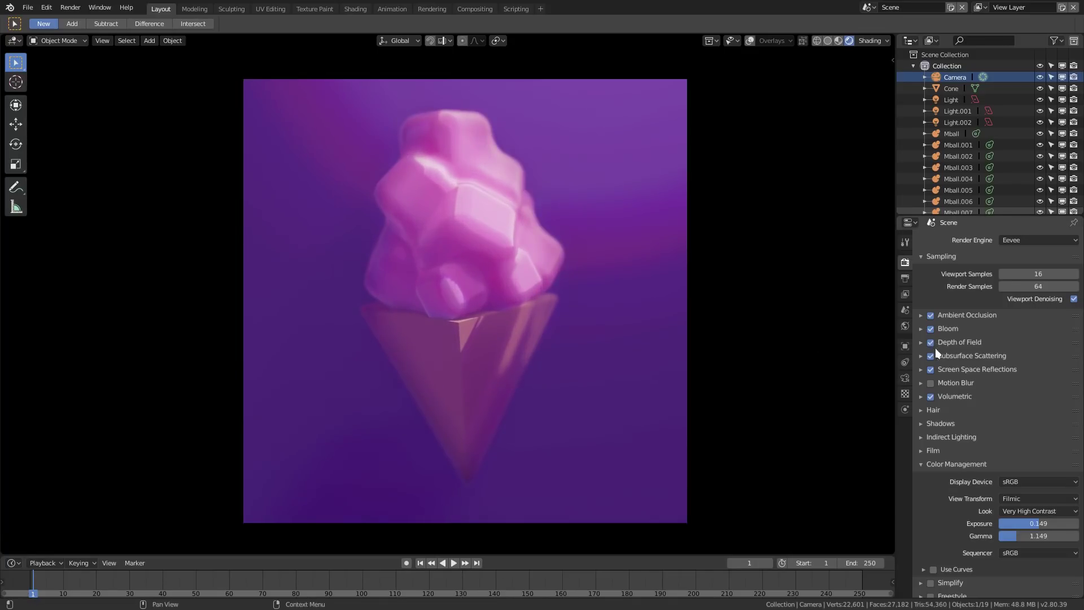
left_click(931, 342)
left_click(931, 342)
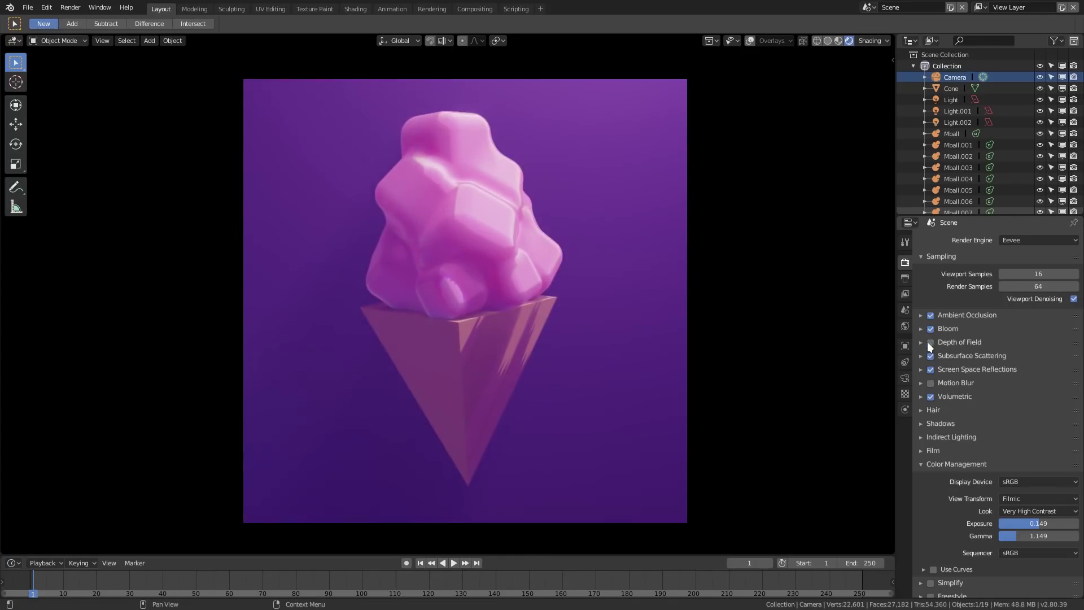